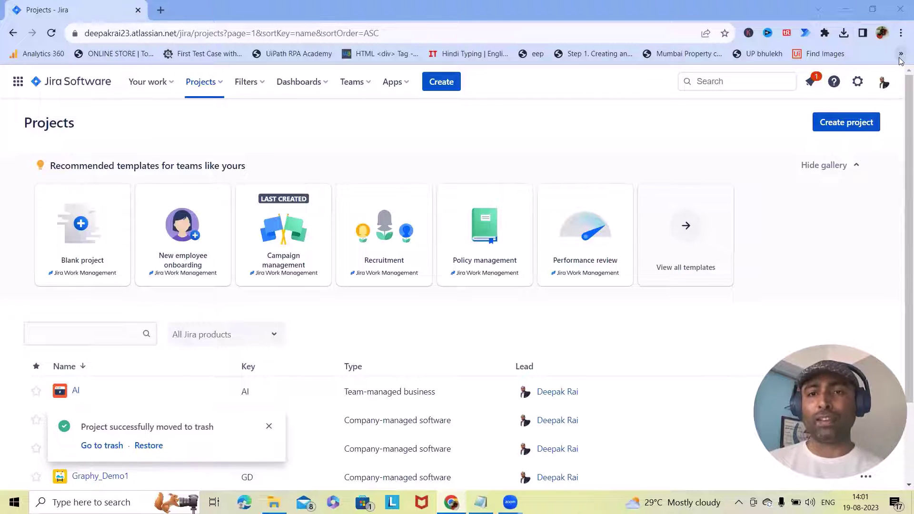
click(160, 10)
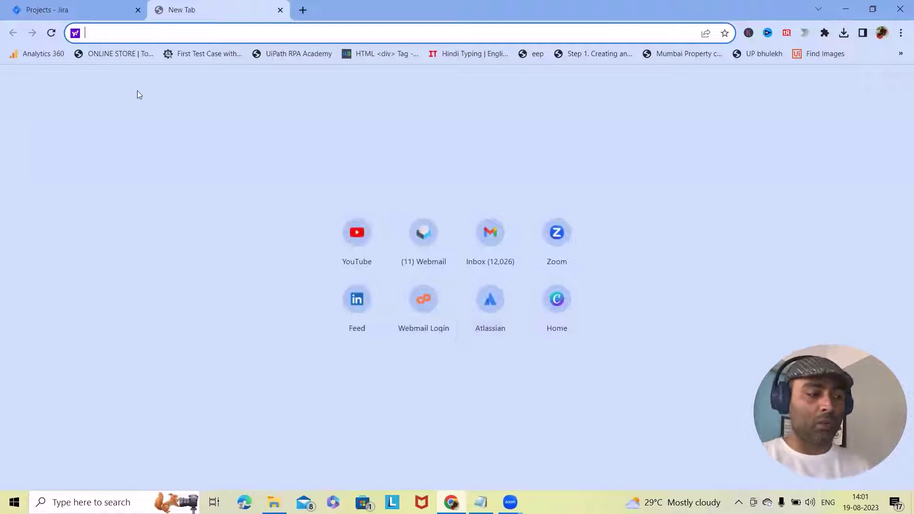
text(ra)
key(Return)
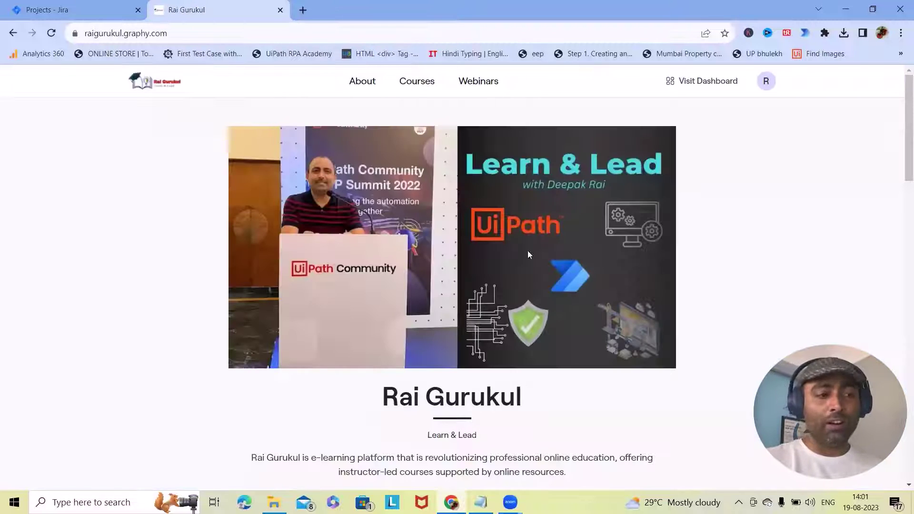
scroll(527, 255, down, 8)
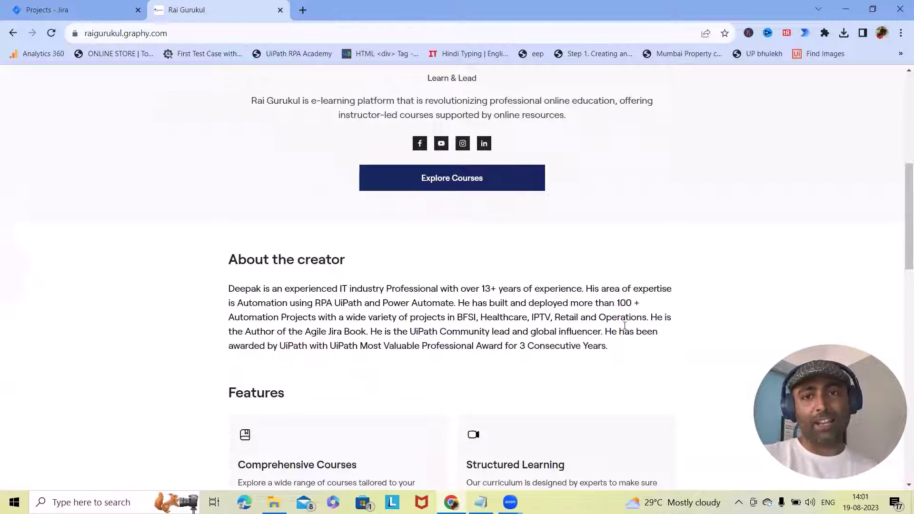
scroll(624, 326, down, 6)
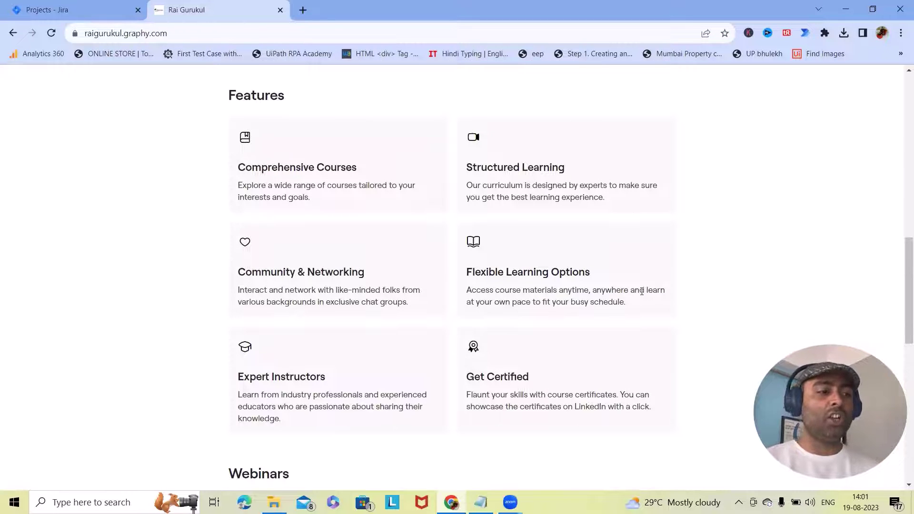
scroll(637, 323, up, 14)
scroll(671, 310, down, 7)
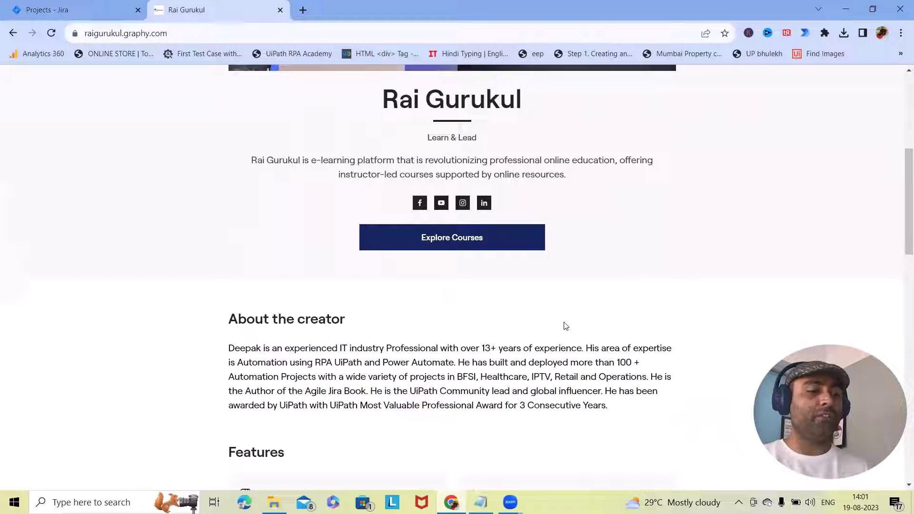
click(479, 243)
scroll(753, 313, down, 4)
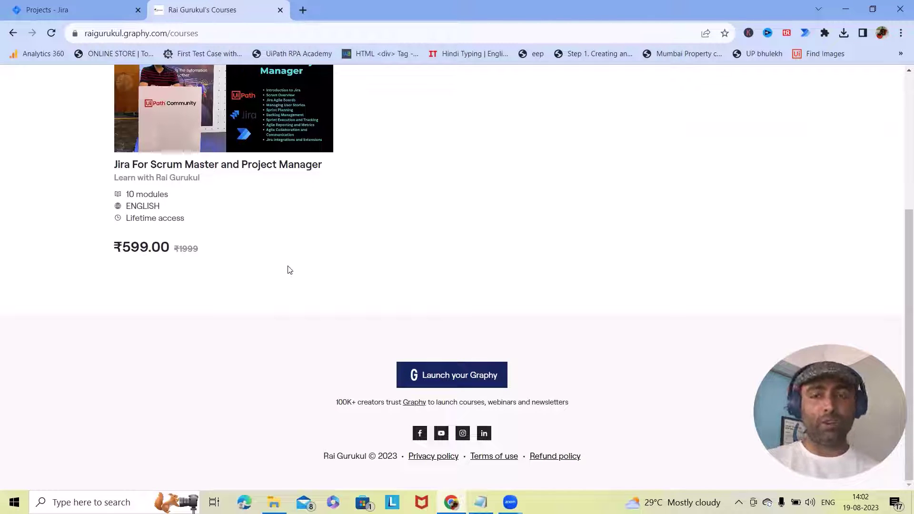
click(280, 10)
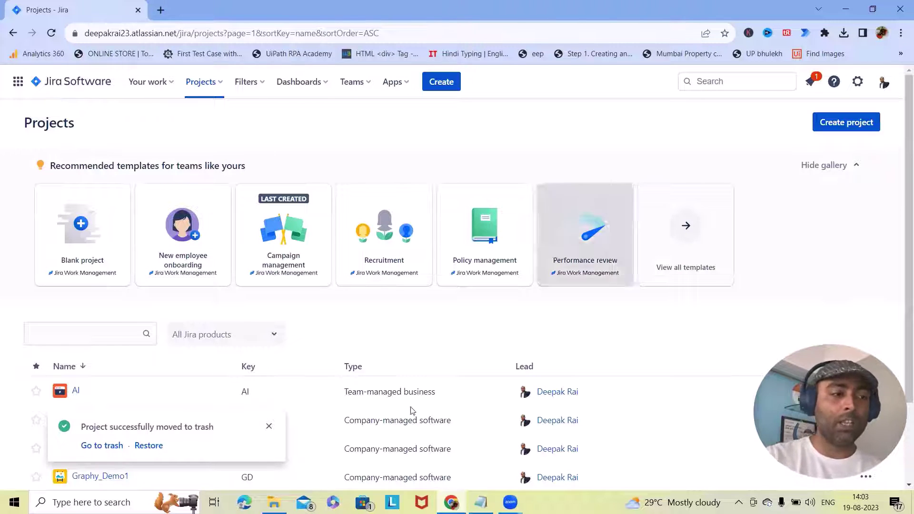
Start a new project and choose the Campaign management template under Work management
click(852, 123)
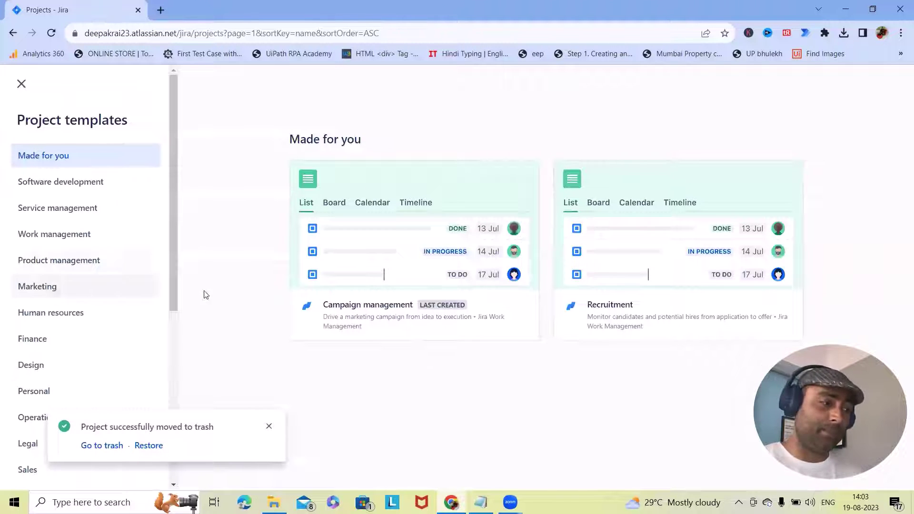
click(72, 238)
scroll(524, 312, down, 10)
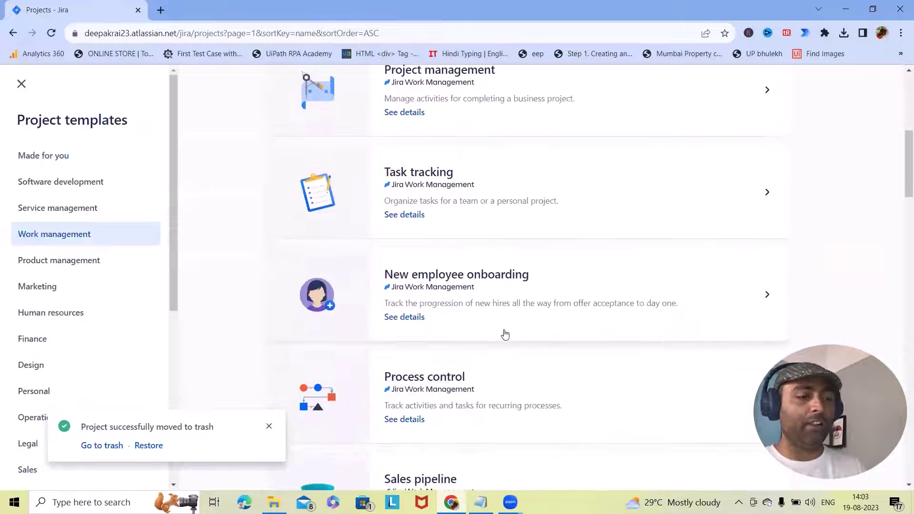
scroll(505, 334, up, 5)
scroll(499, 339, down, 7)
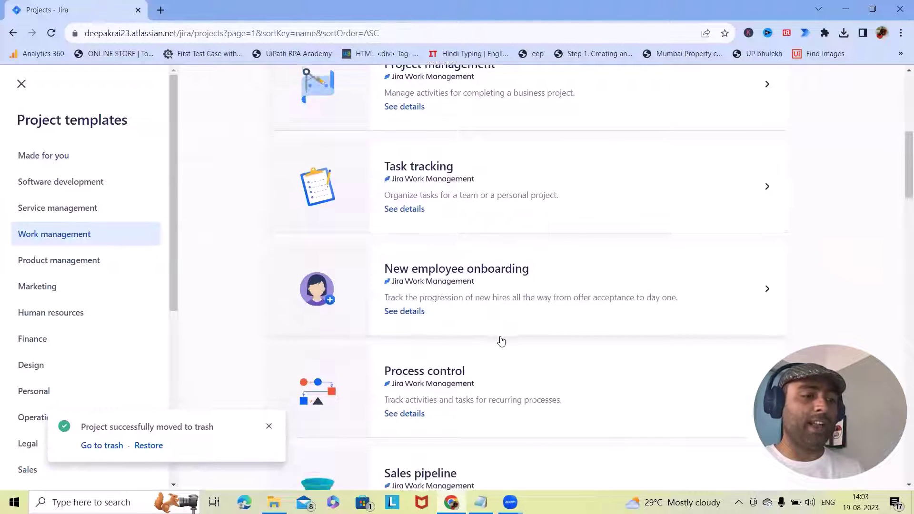
scroll(499, 341, down, 8)
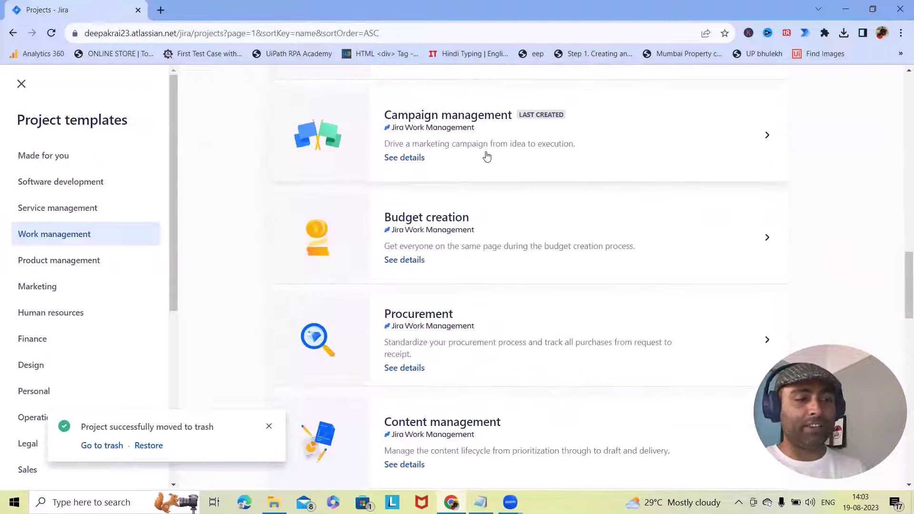
click(491, 159)
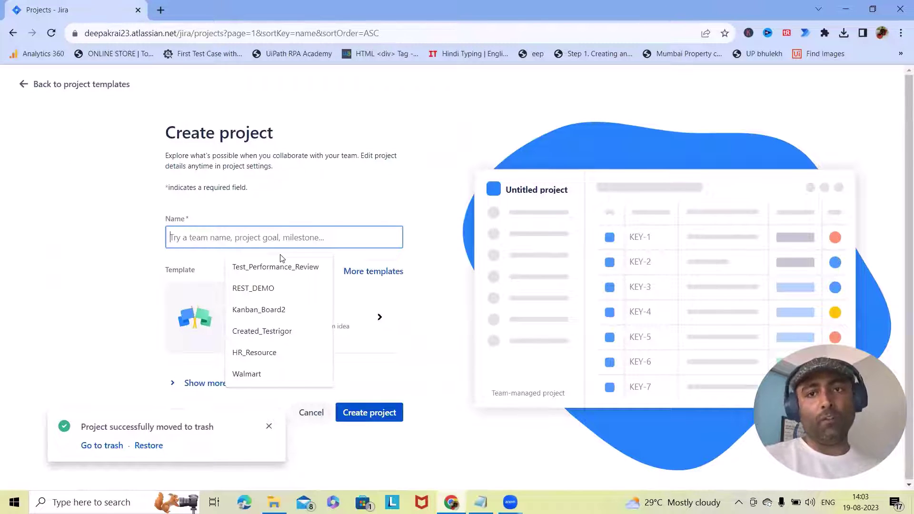
Enter 'Marketing_Campaign2' as the new project's name
text(M)
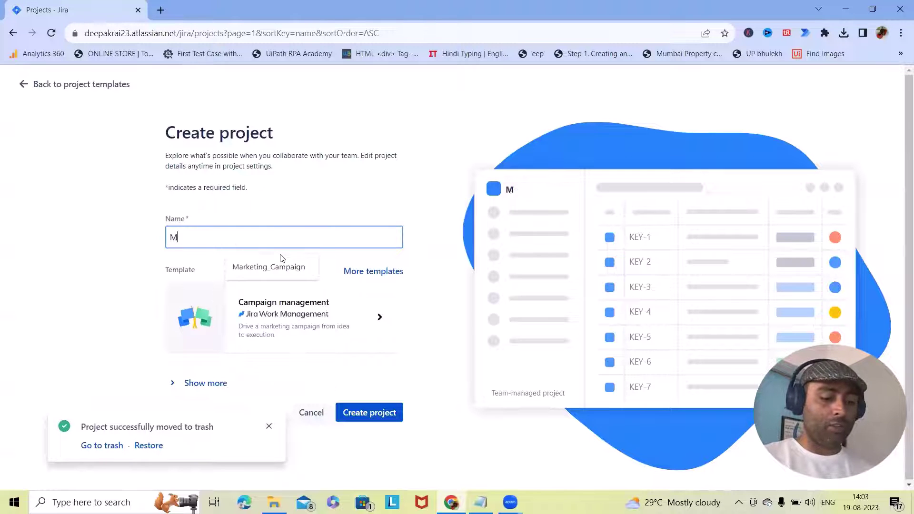
text(ark)
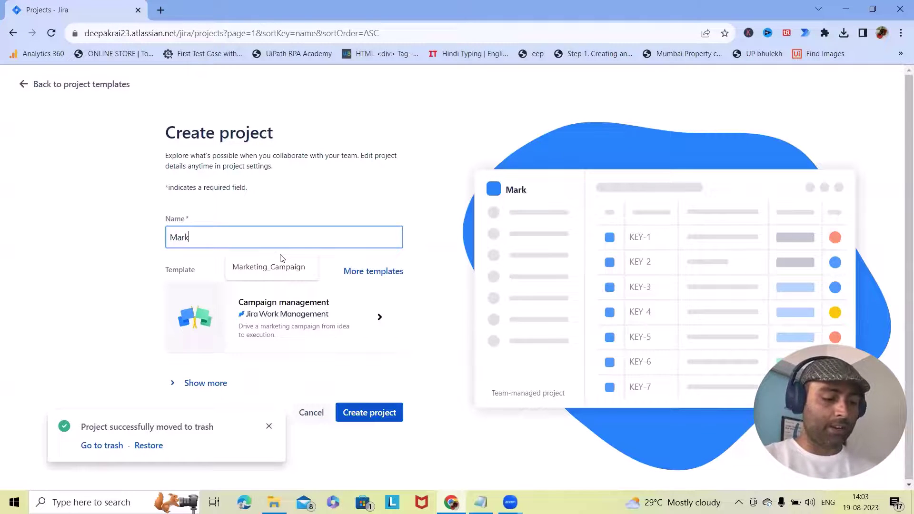
text(eting)
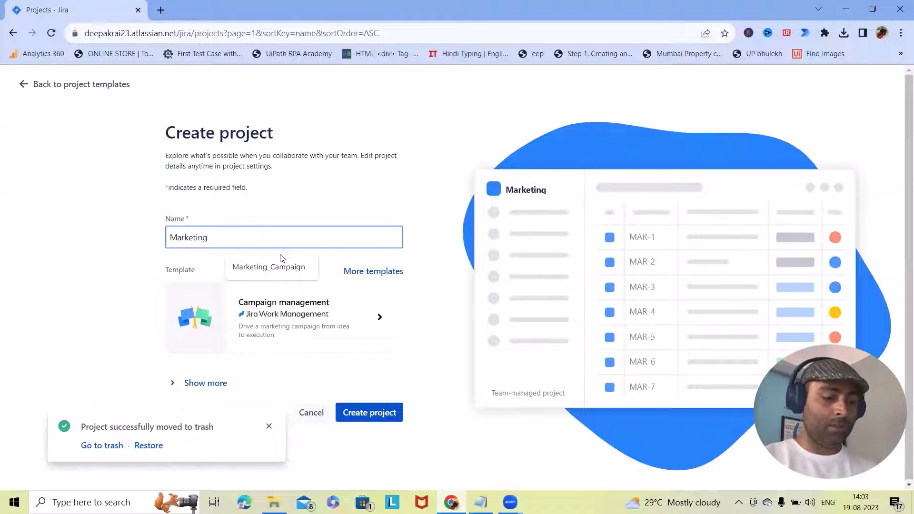
text(_Cam)
key(BackSpace)
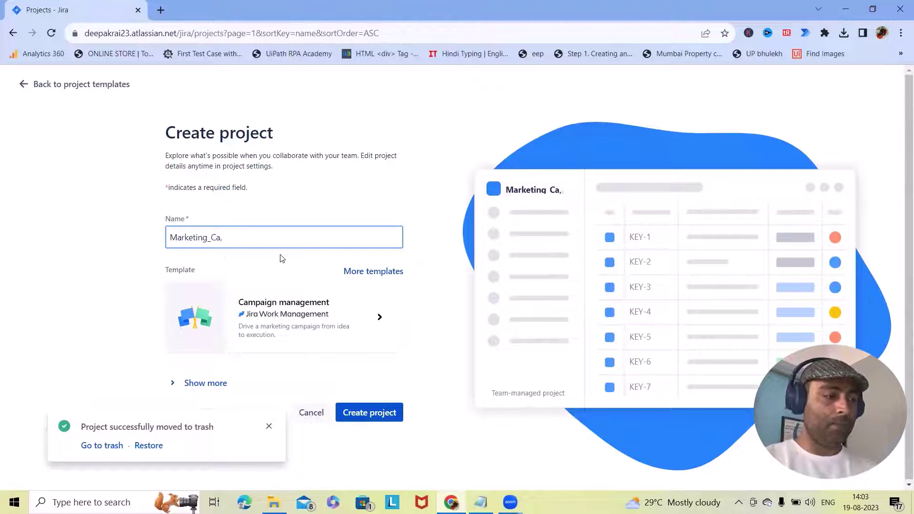
text(mpaign)
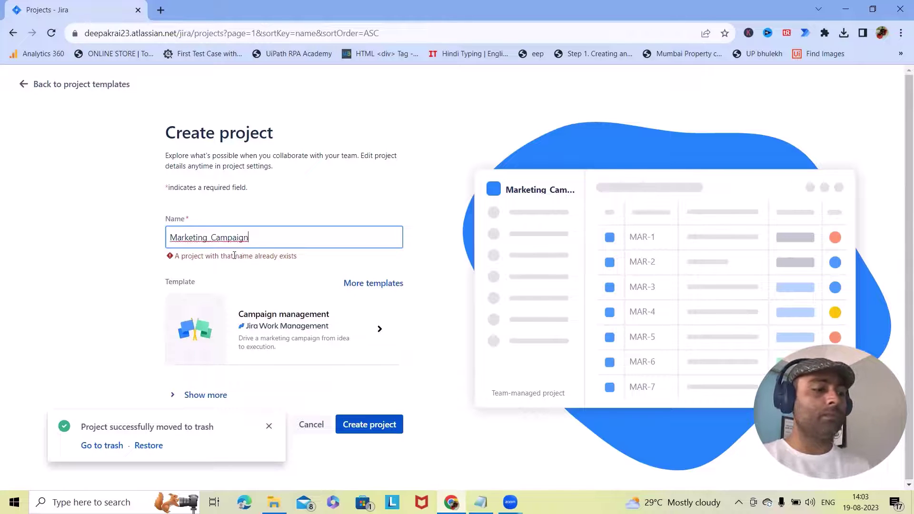
text(2)
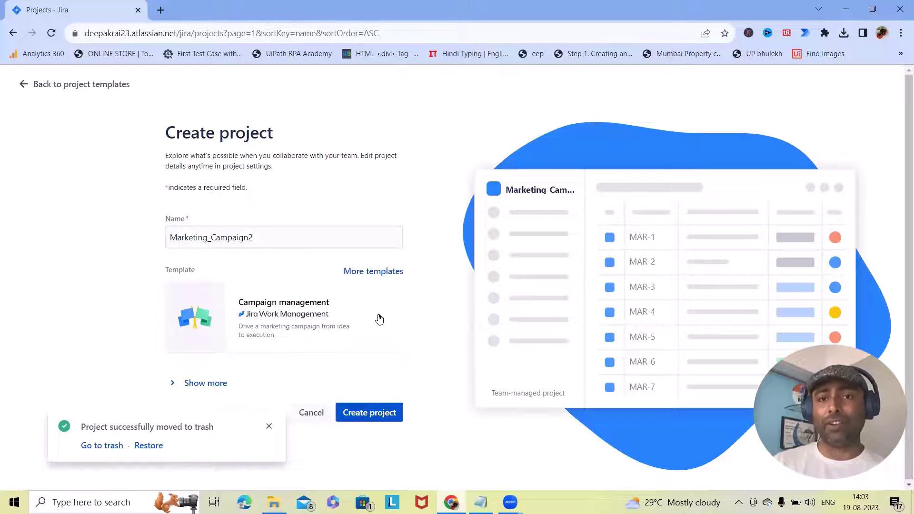
Create the Marketing_Campaign2 project from the form
click(363, 412)
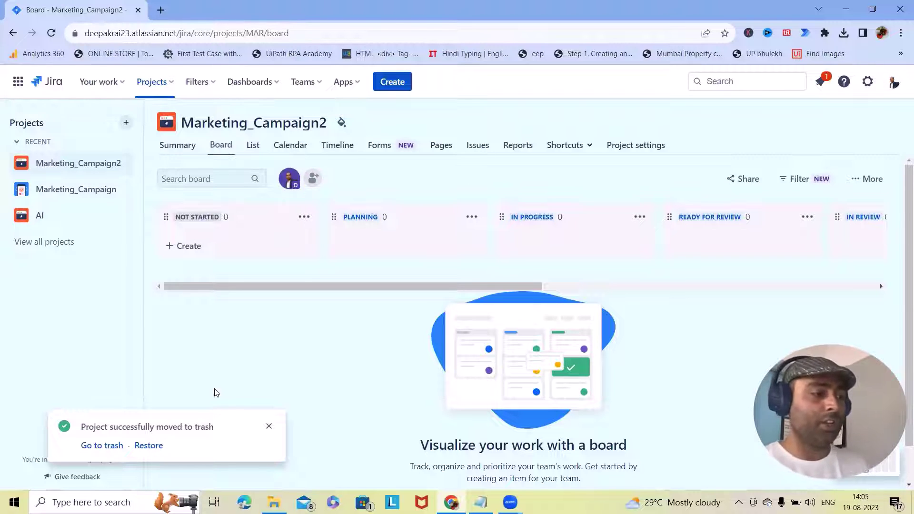
Begin adding a new issue in the NOT STARTED column
click(185, 253)
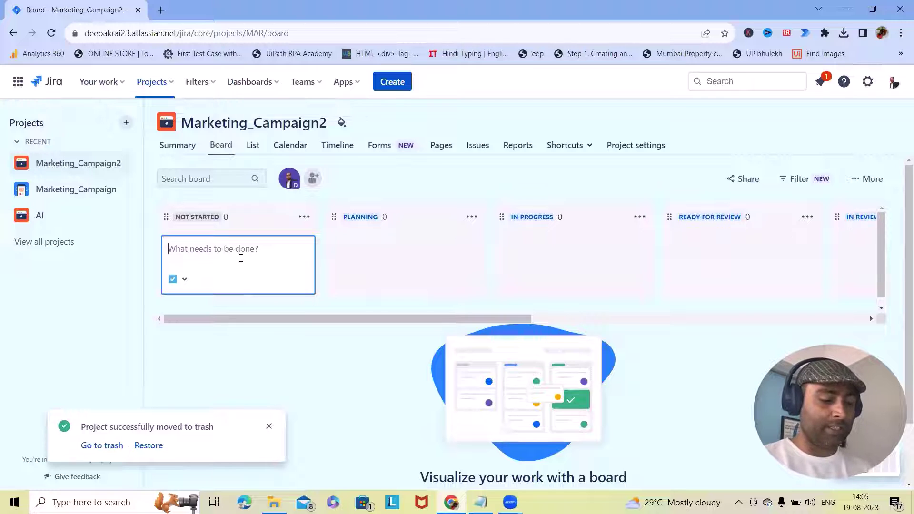
Add the Internal Customer and External customer issues to Not Started
text(I)
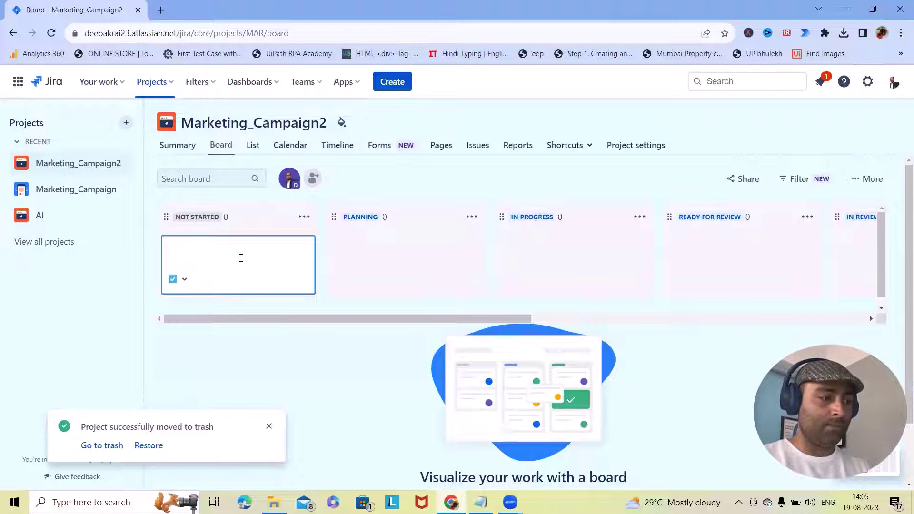
text(nternal)
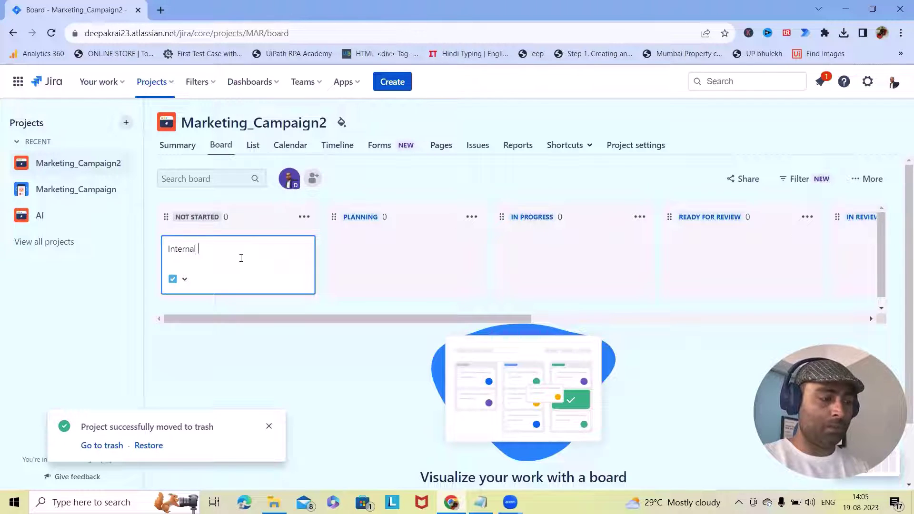
text( Customw)
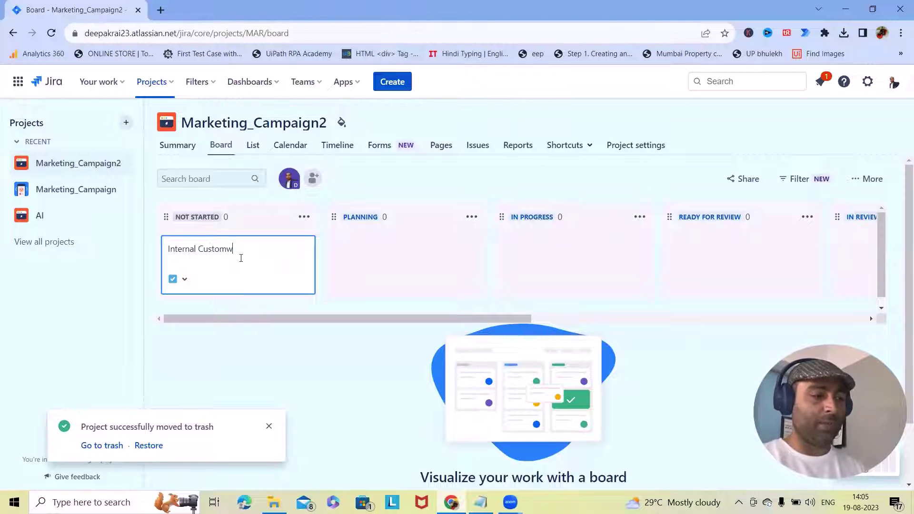
text(e)
key(BackSpace)
key(BackSpace)
text(er)
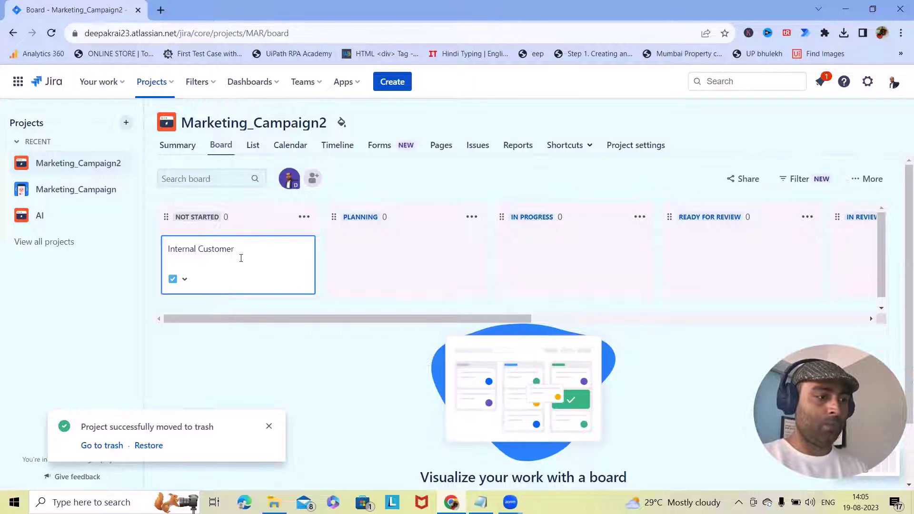
key(Return)
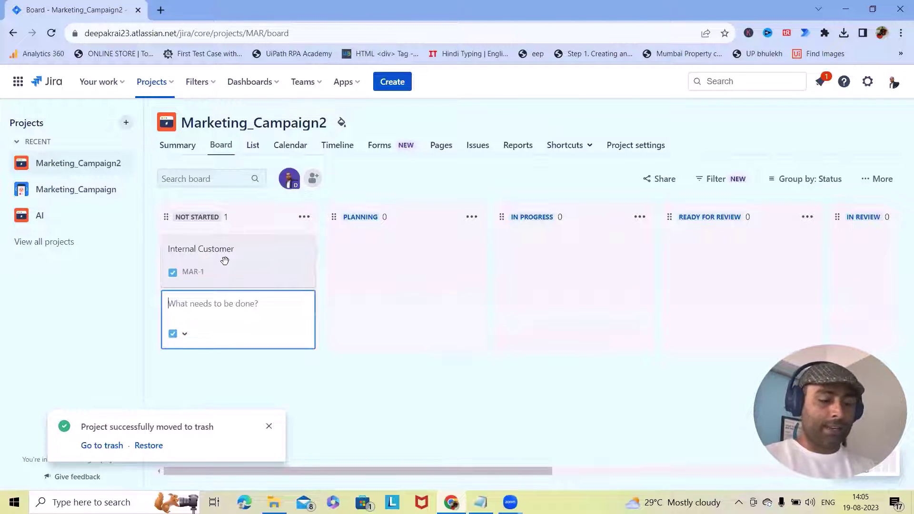
text(EXter)
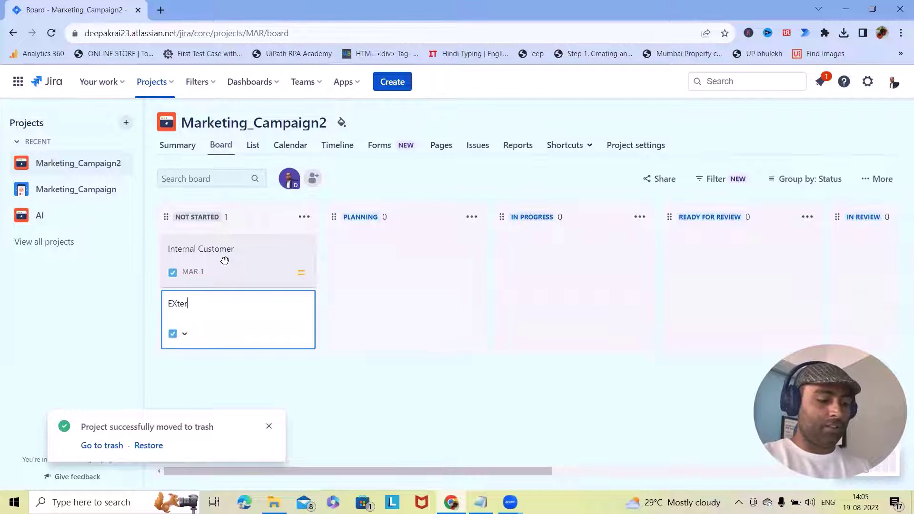
key(BackSpace)
key(BackSpace)
key(BackSpace)
text(xternam)
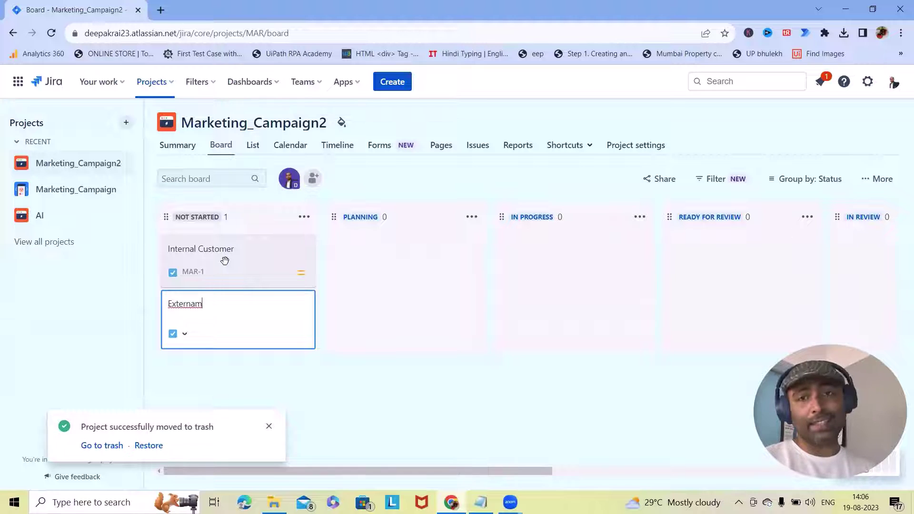
key(BackSpace)
text(l c)
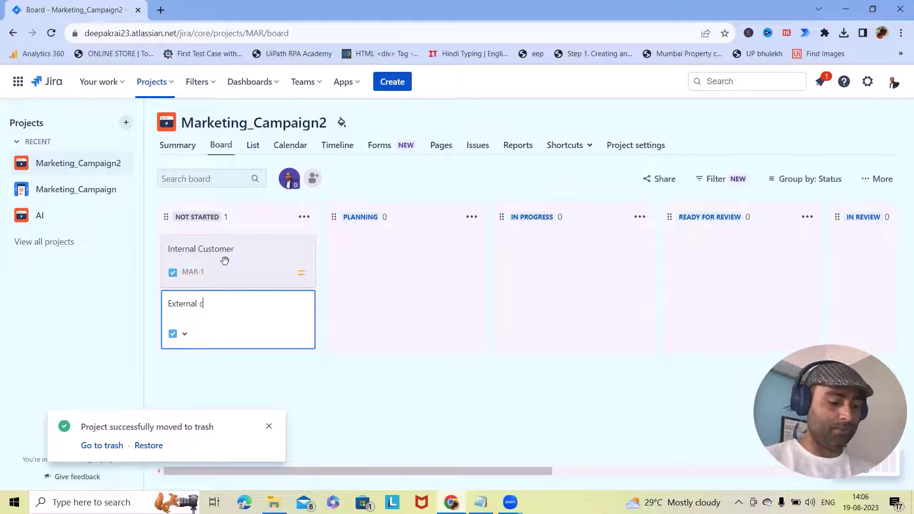
text(ustomer)
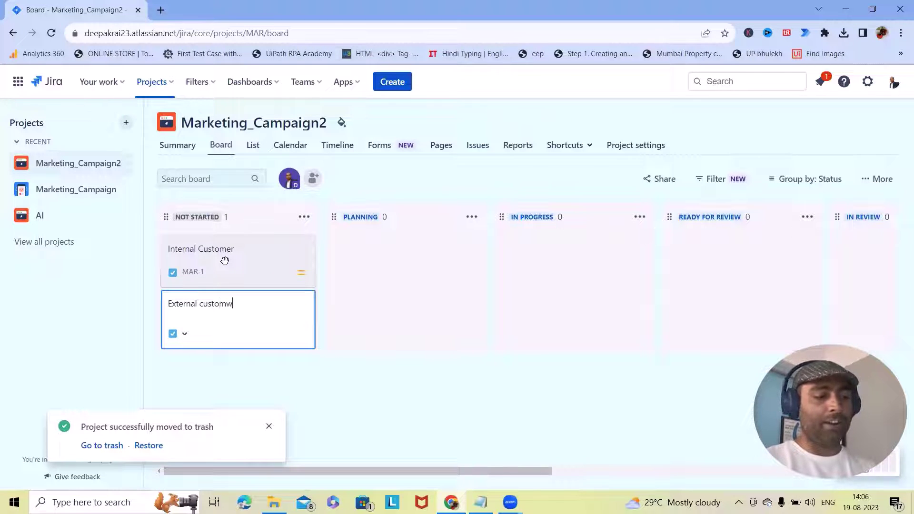
key(BackSpace)
key(BackSpace)
text(er)
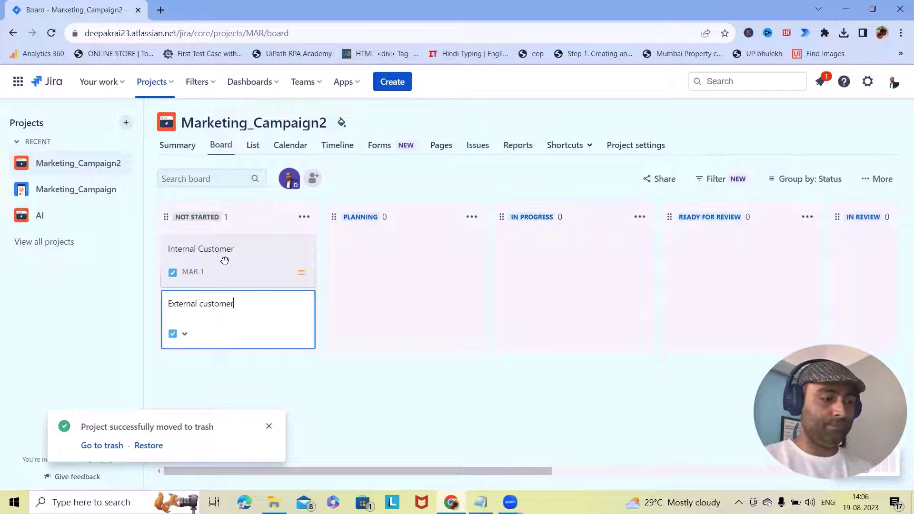
key(Escape)
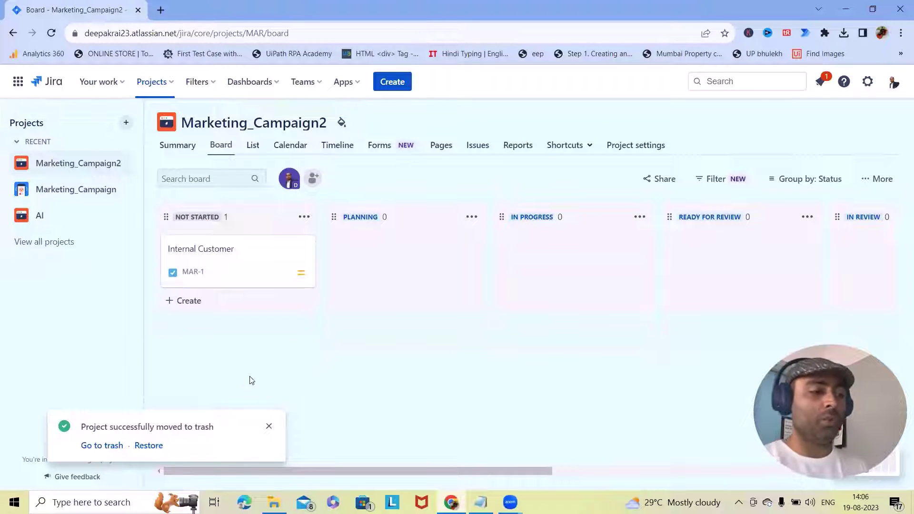
click(185, 314)
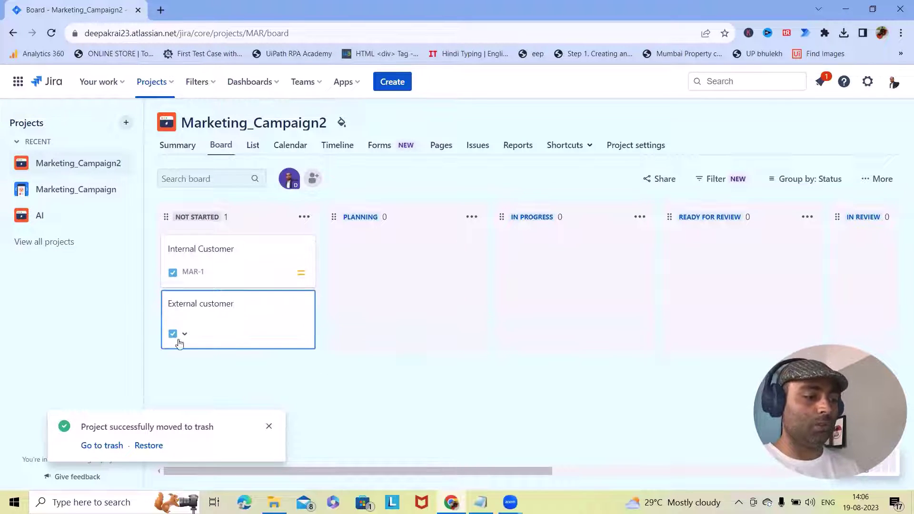
key(Return)
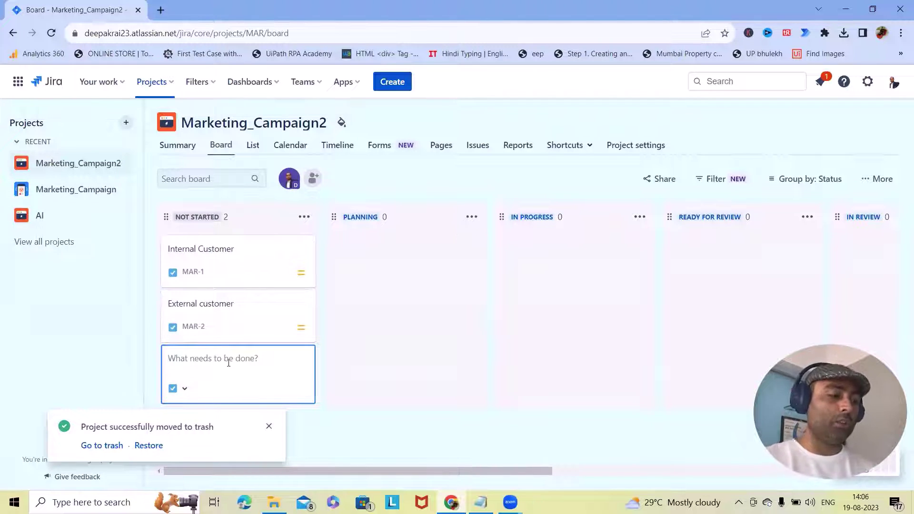
Add Email Marketing to Vendor, Banner Creation, Images and Flyer, and Branding message issues
text(Email M)
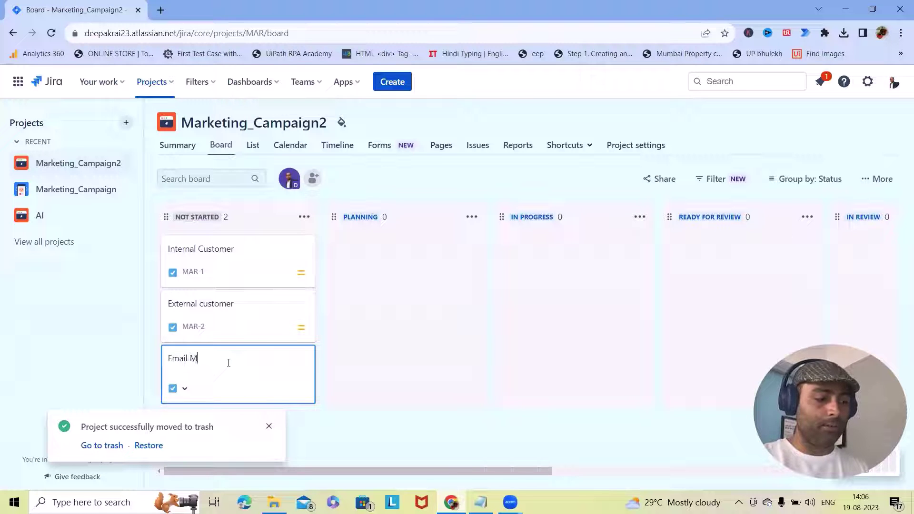
text(arketing)
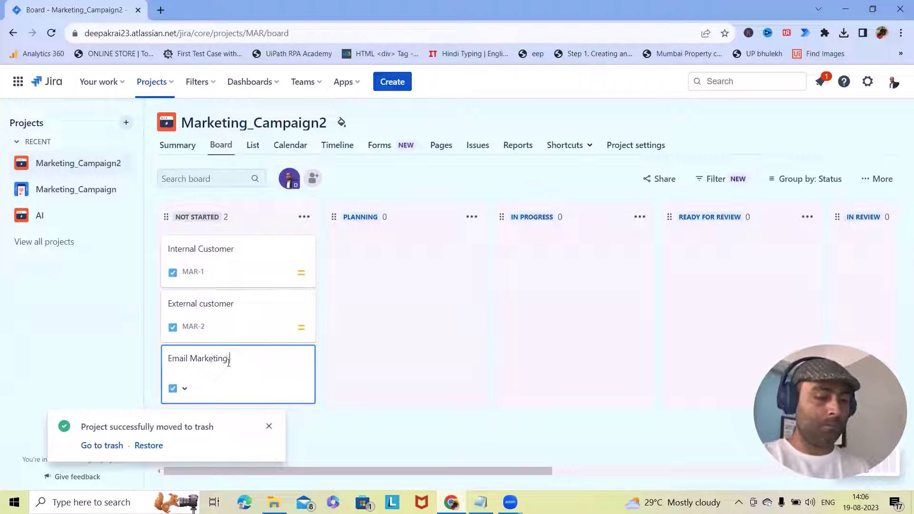
text( to Ve)
text(ndor)
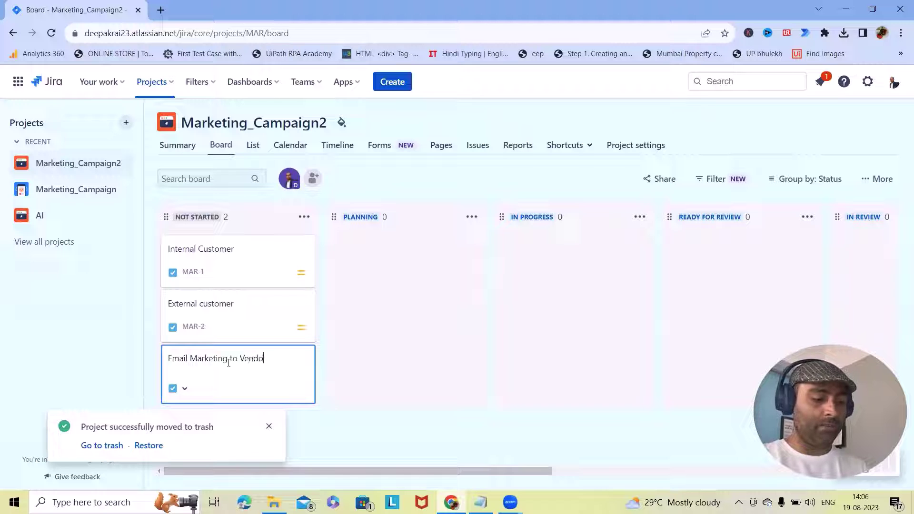
key(Return)
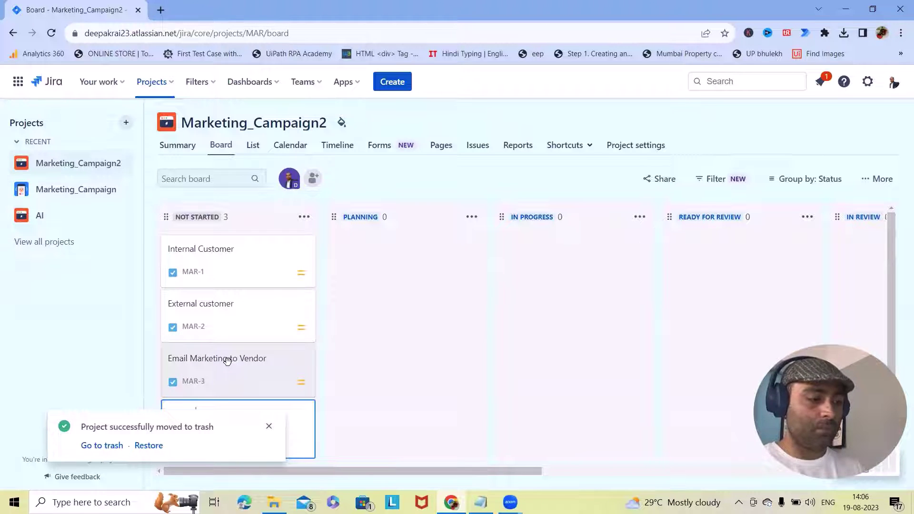
text(ing)
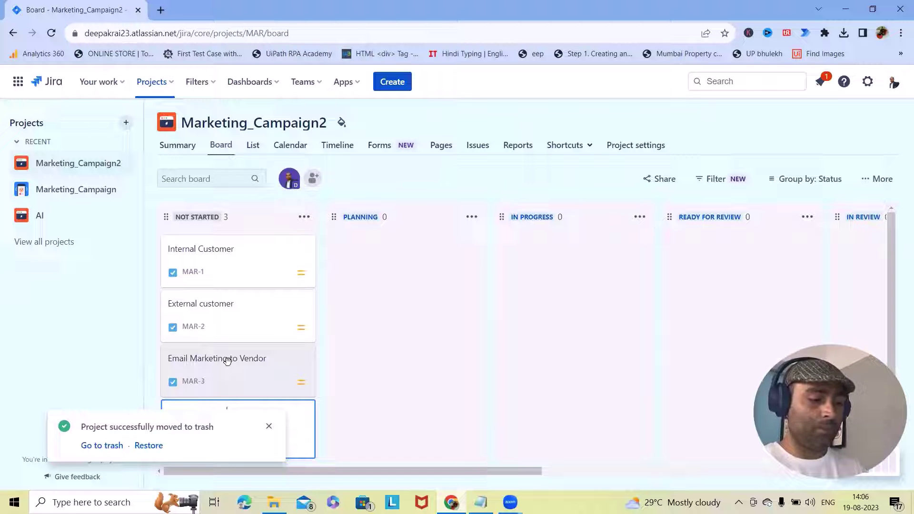
click(474, 302)
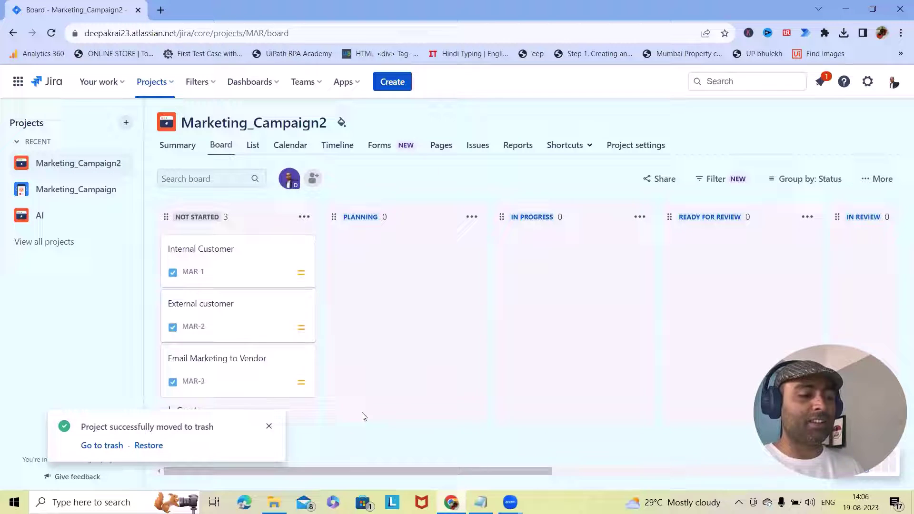
click(269, 429)
click(181, 409)
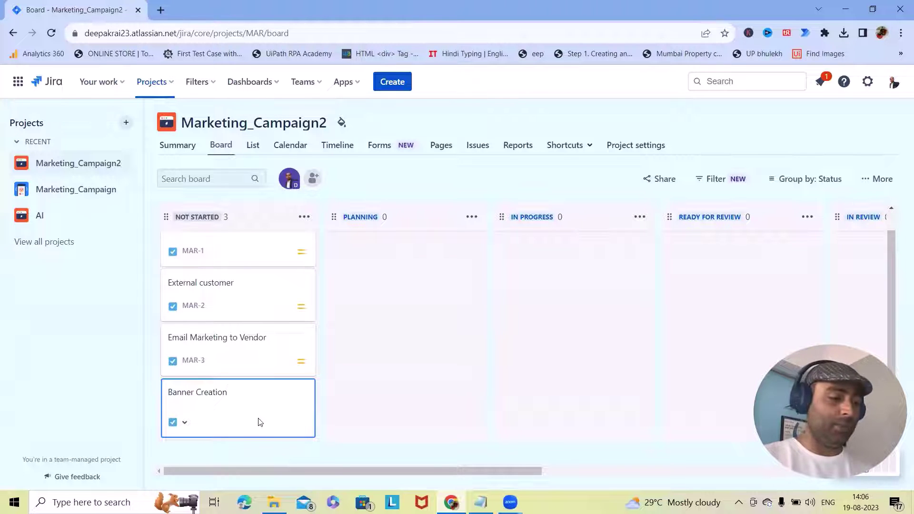
key(Return)
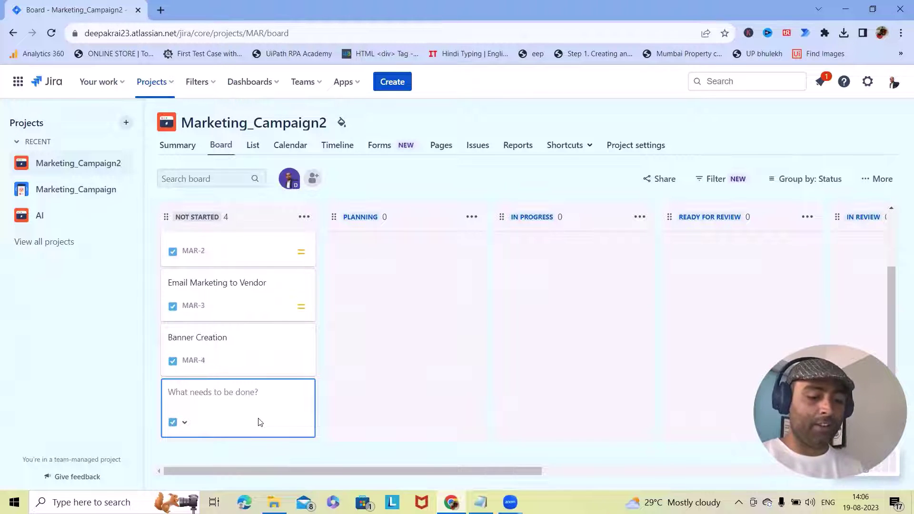
text(Images and )
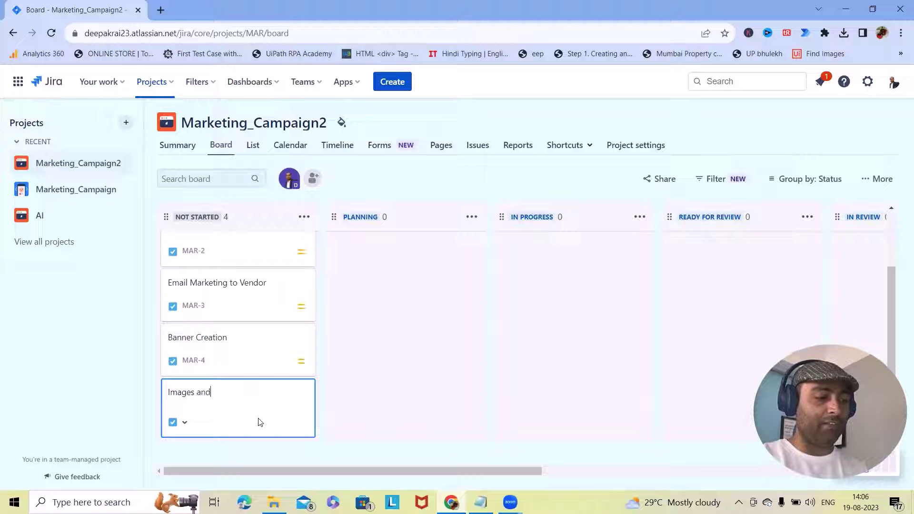
text(Flyer)
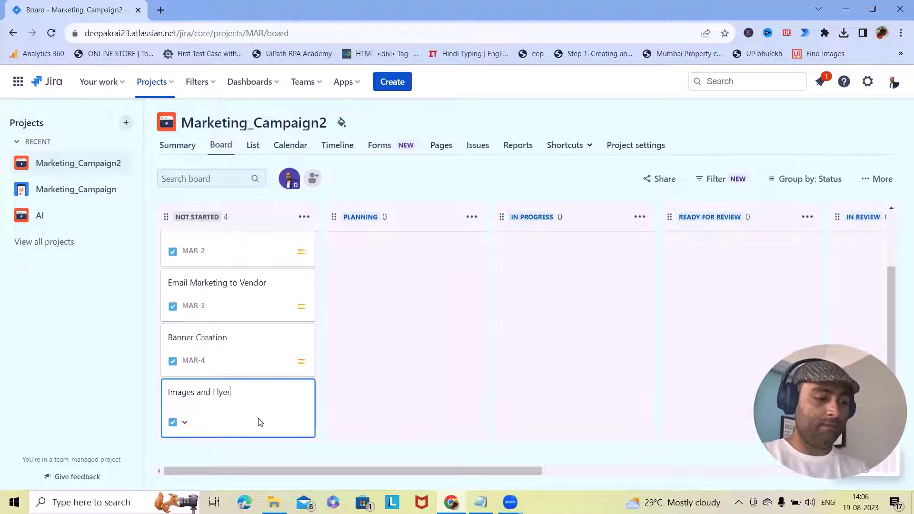
key(Return)
text(Bran)
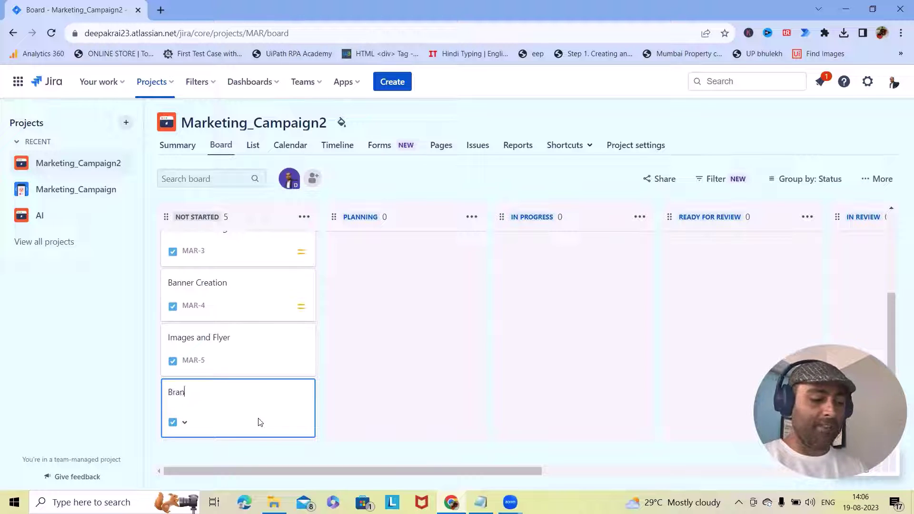
text(ding ar)
key(BackSpace)
key(BackSpace)
key(BackSpace)
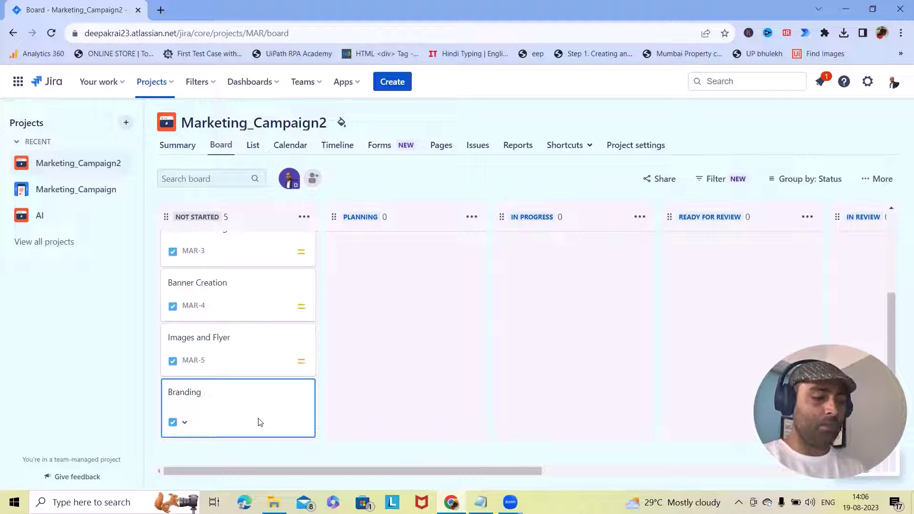
text(messa)
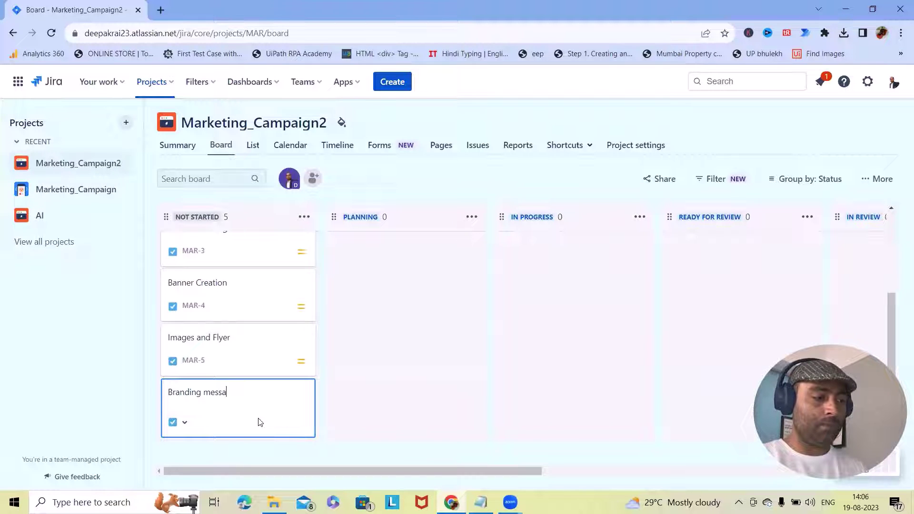
text(ge)
key(Return)
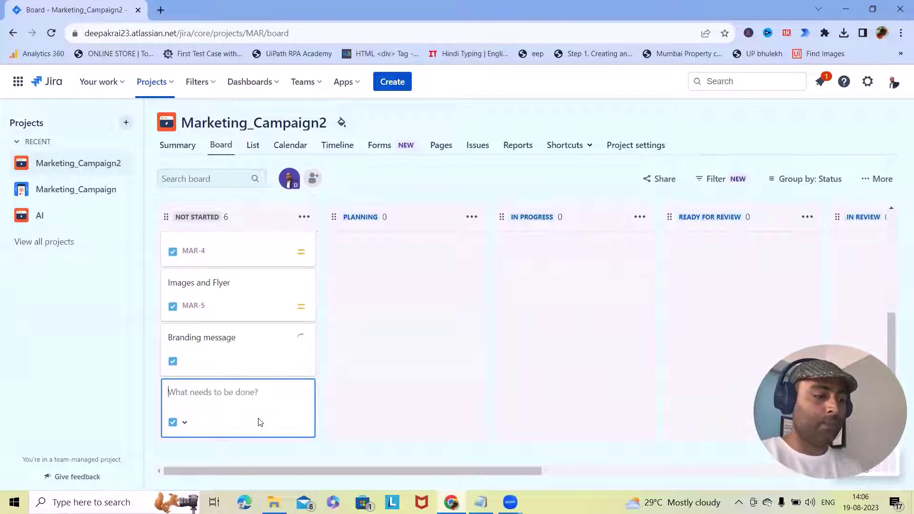
Add Signature, Video creation and License and Policy issues (MAR-7 to MAR-9) to Not Started
text(Signau)
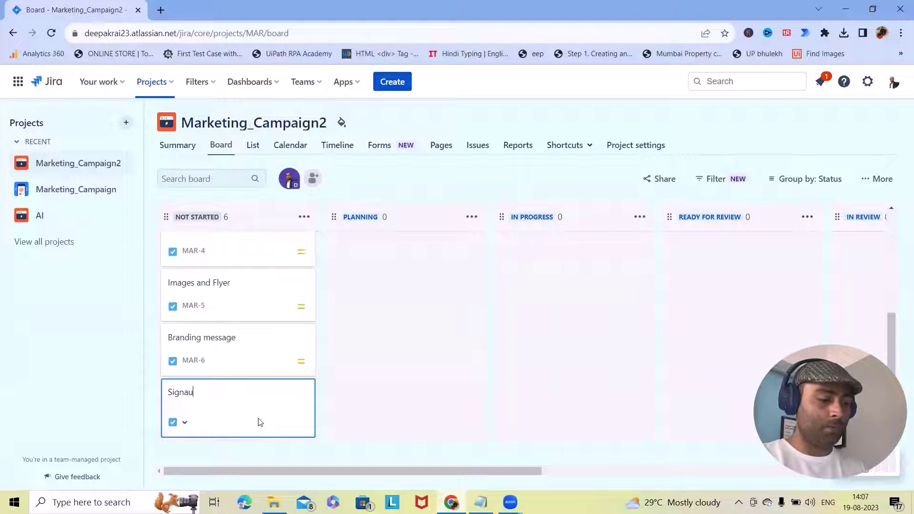
key(BackSpace)
text(ture)
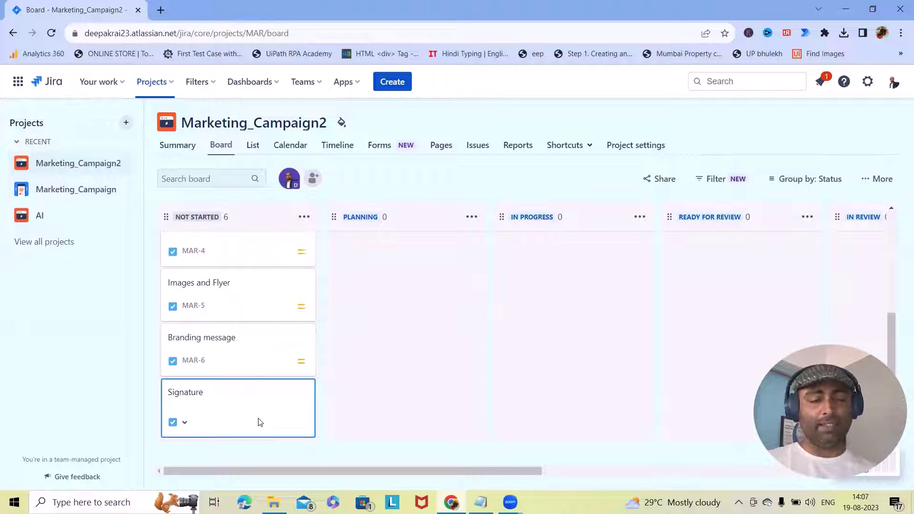
key(Return)
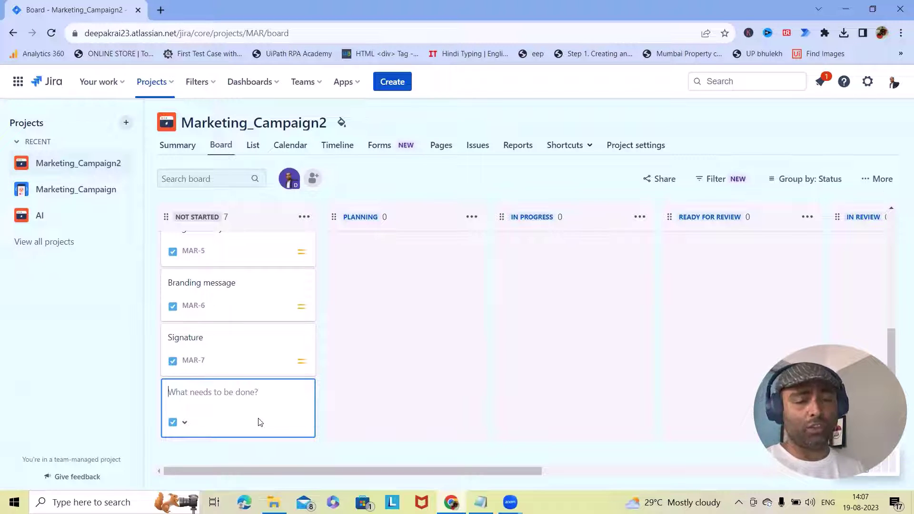
text(V)
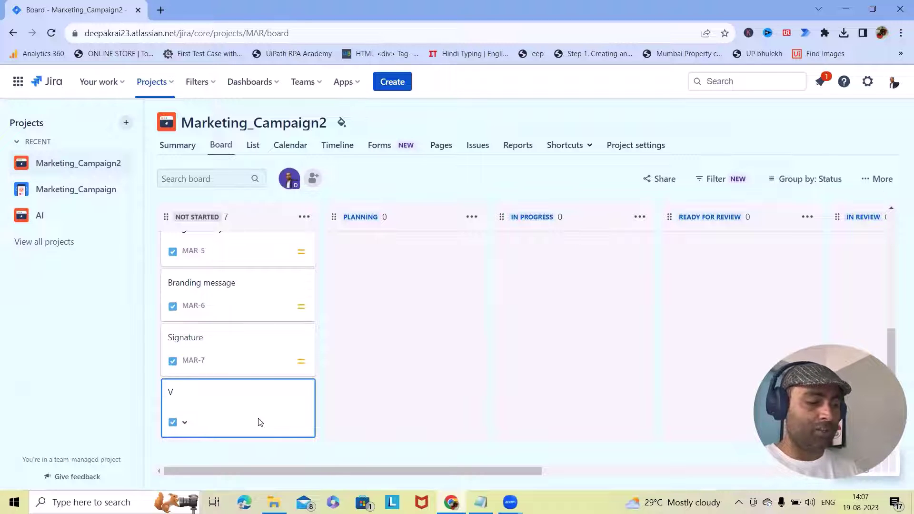
text(ideo creat)
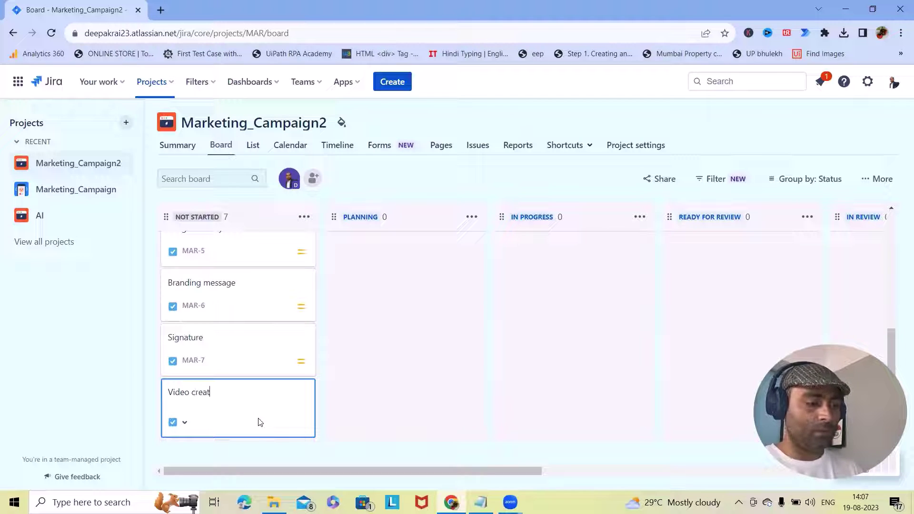
text(ion)
key(Return)
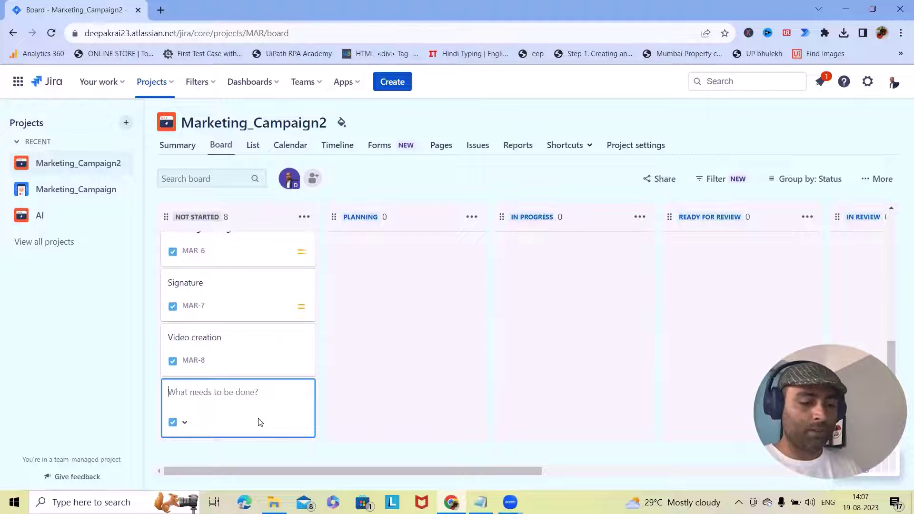
text(License and )
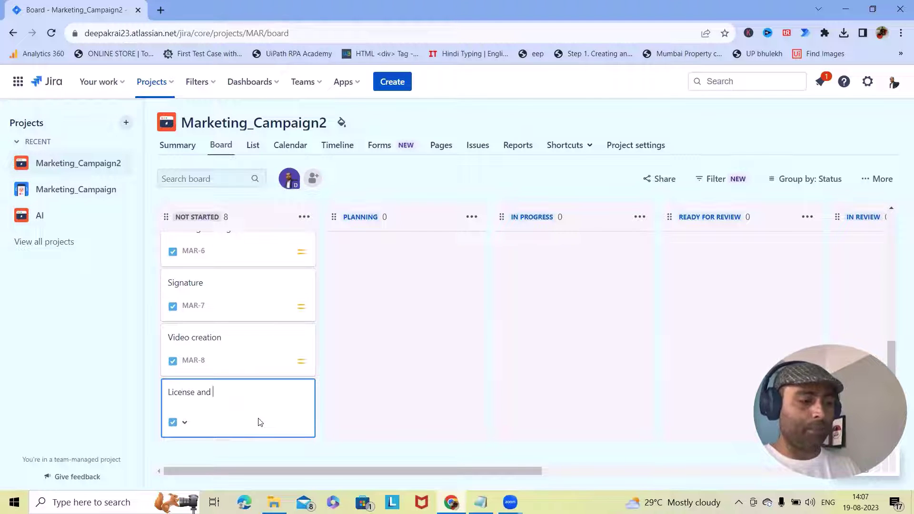
text(Policy)
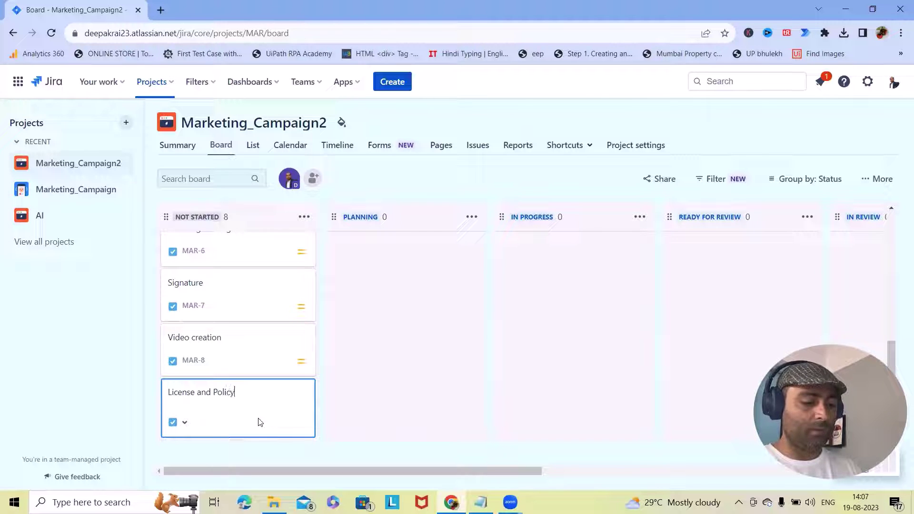
key(Return)
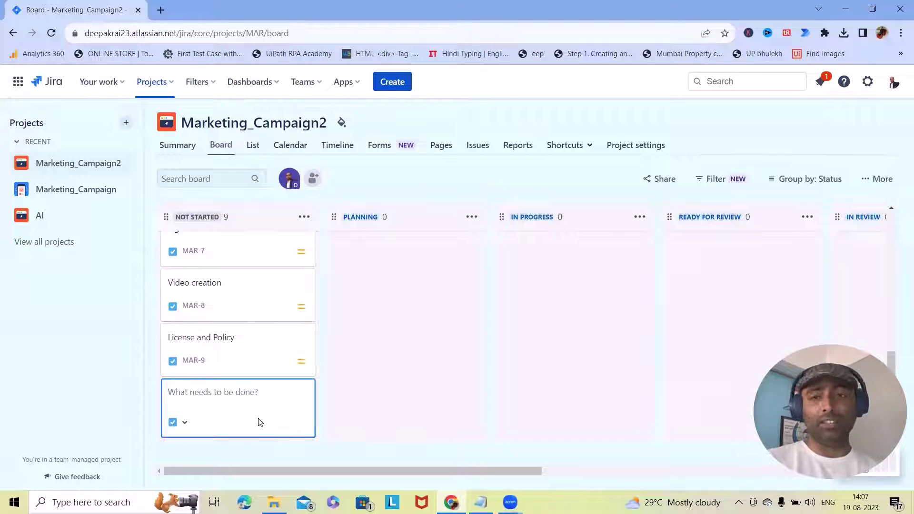
click(388, 341)
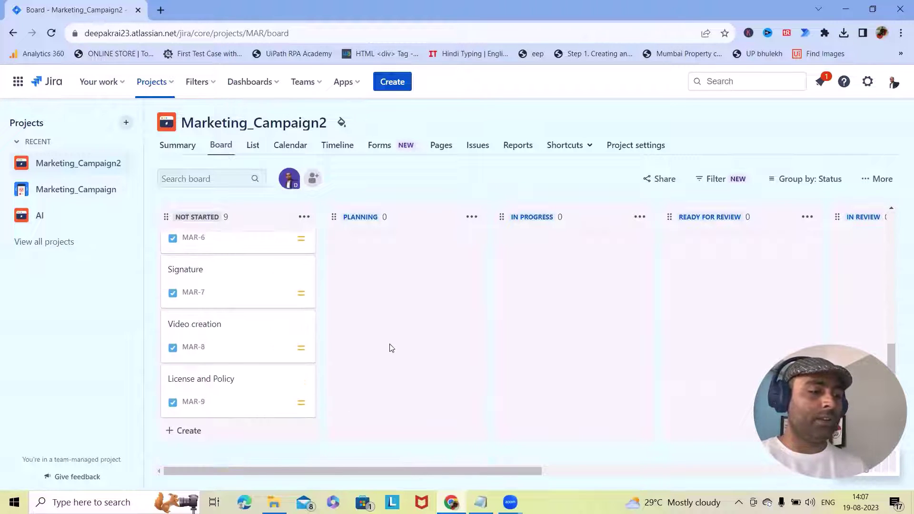
scroll(234, 281, up, 5)
Open the Internal Customer issue (MAR-1) and begin a new child issue
click(234, 271)
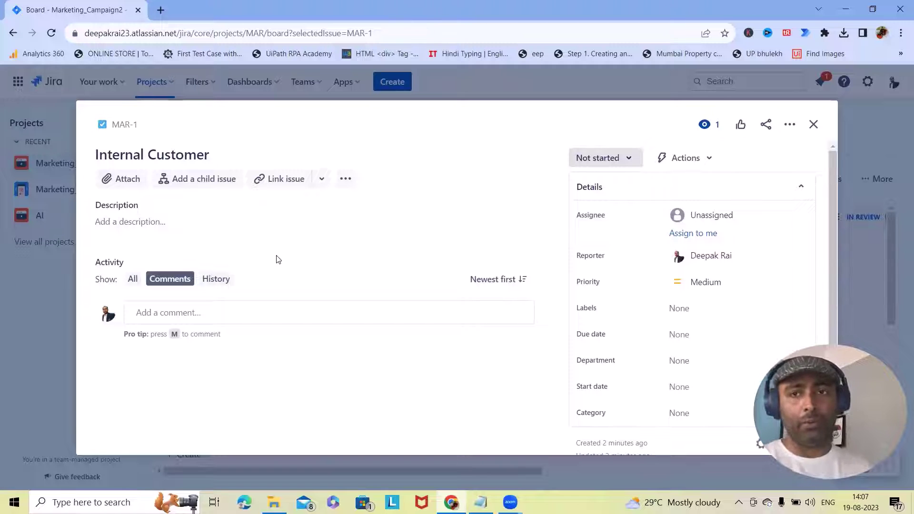
click(186, 184)
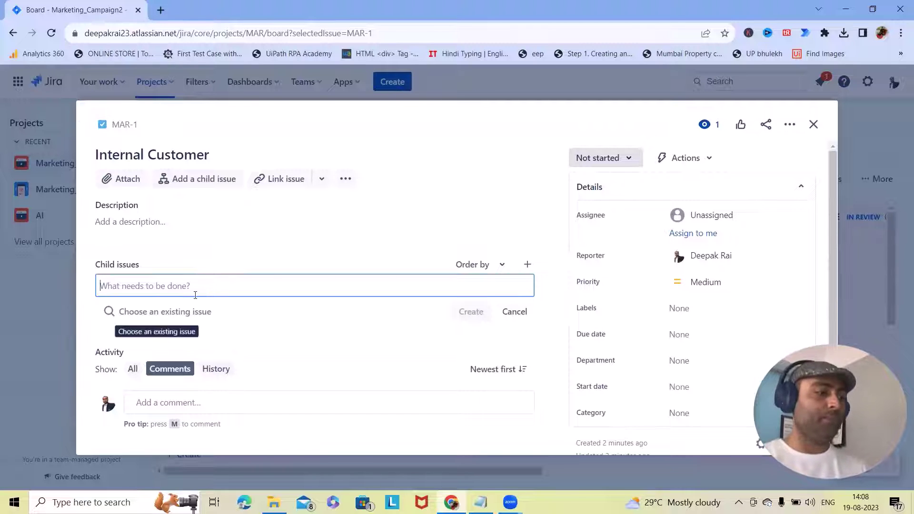
Add child issues Email Marketing, Application Announcement, Internal Banner, Documentation and Parties
text(Ema)
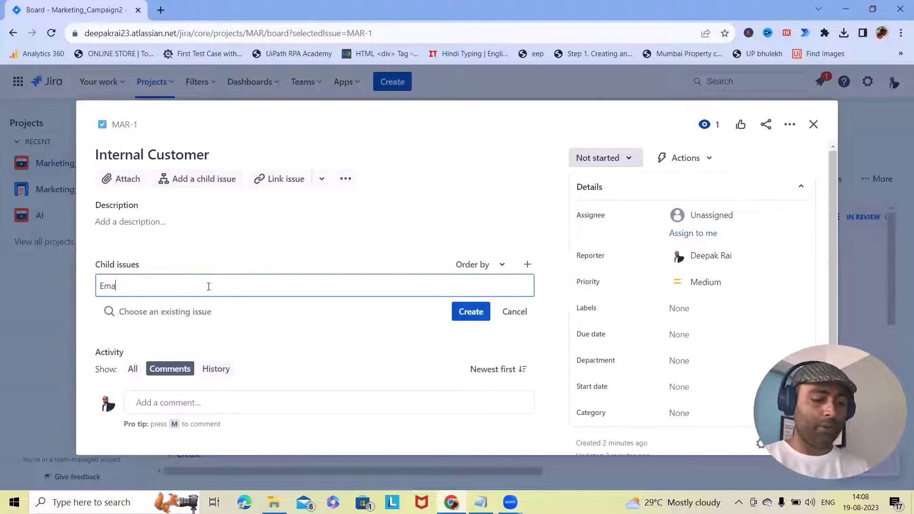
text(il Marketing)
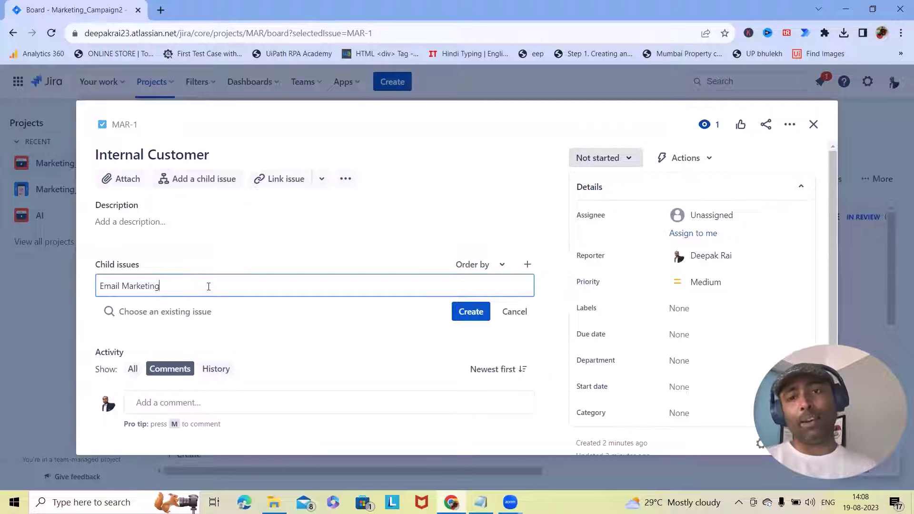
key(Return)
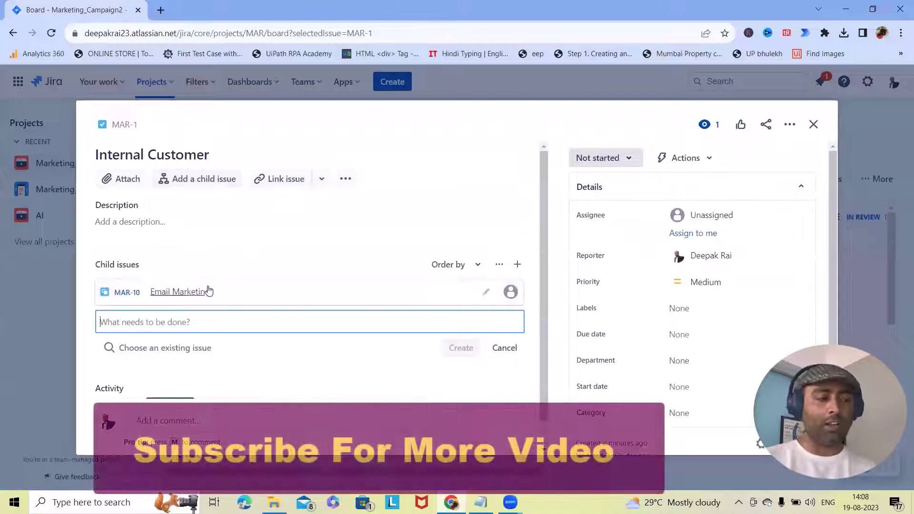
mouse_move(209, 291)
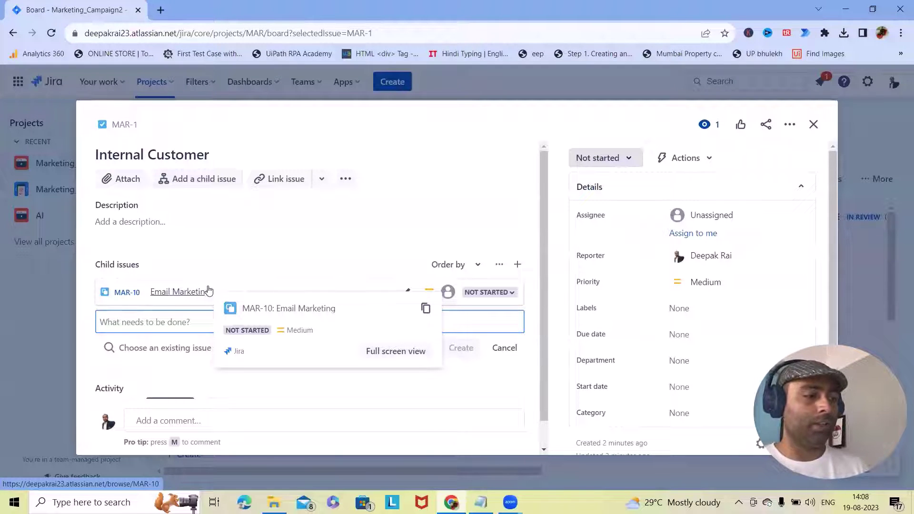
text(A)
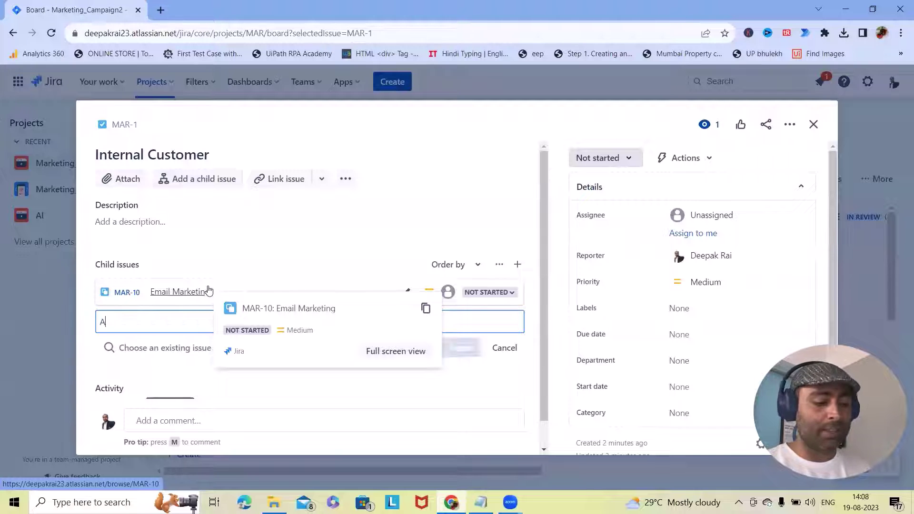
text(pplicat)
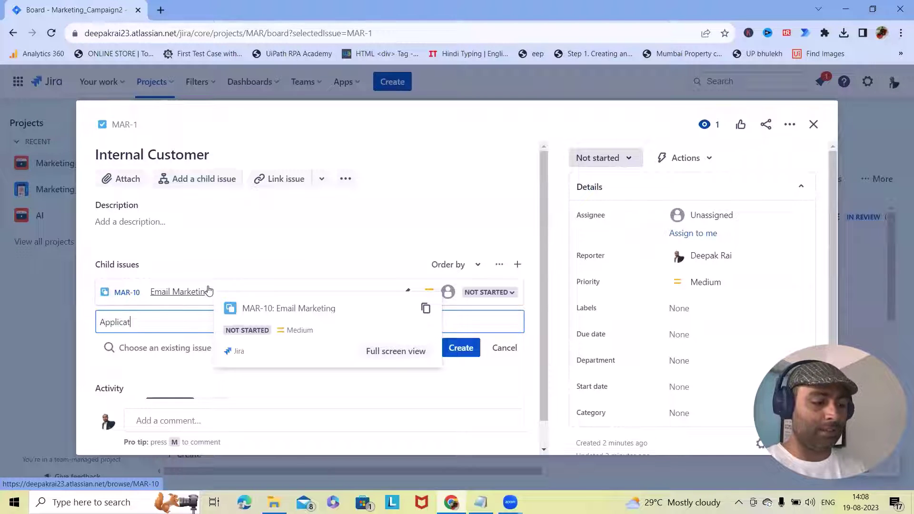
text(ion Anno)
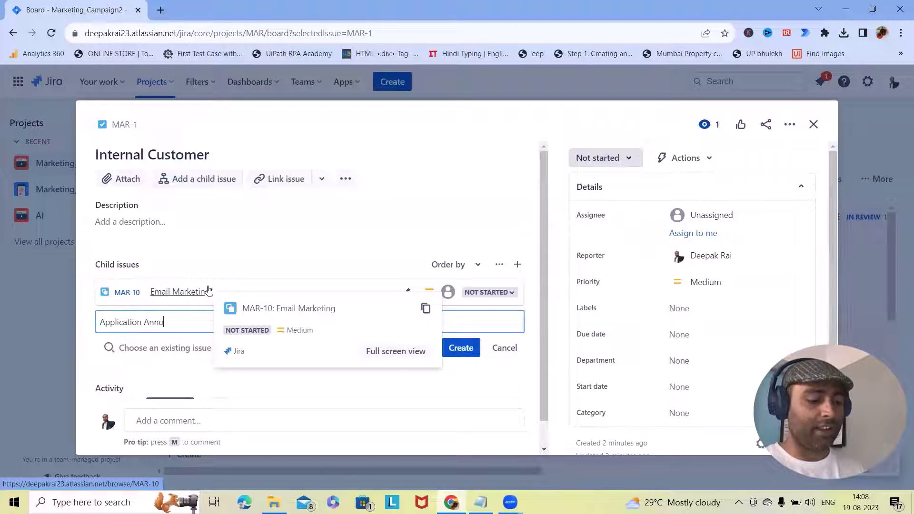
text(uncement)
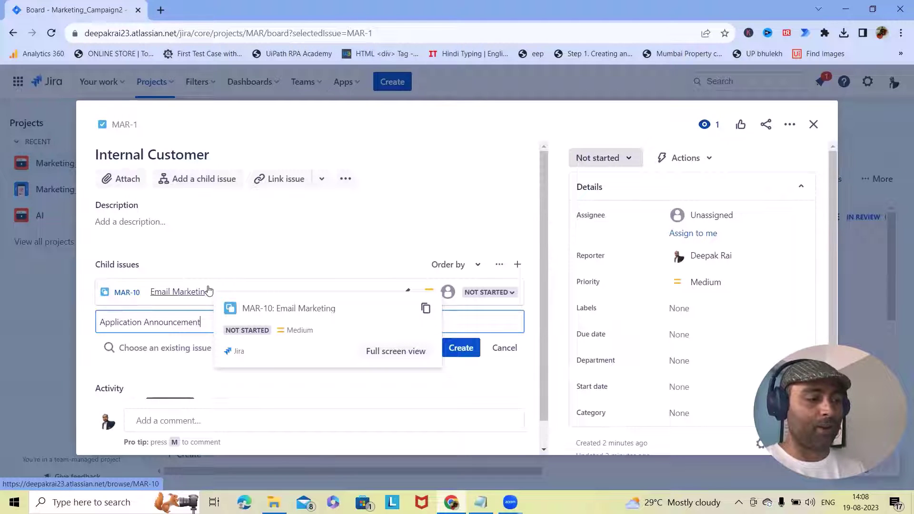
key(Return)
text(Internal )
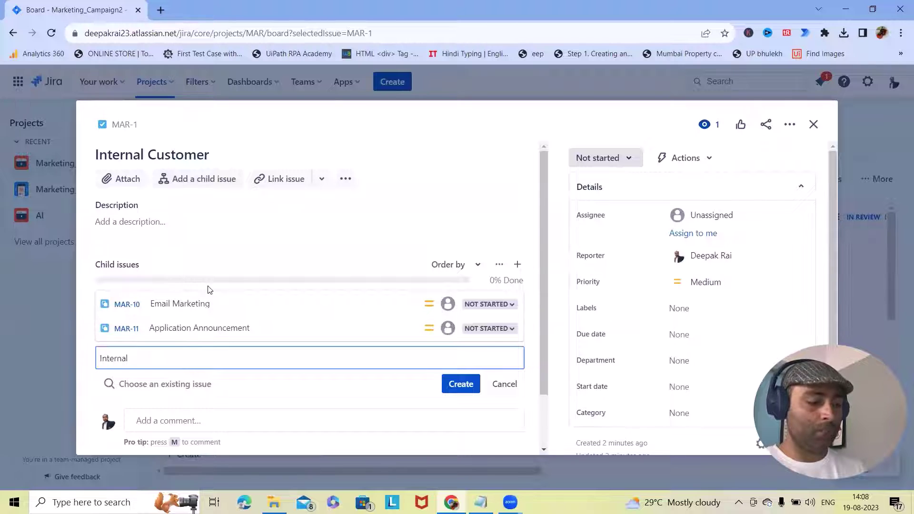
text(Banner)
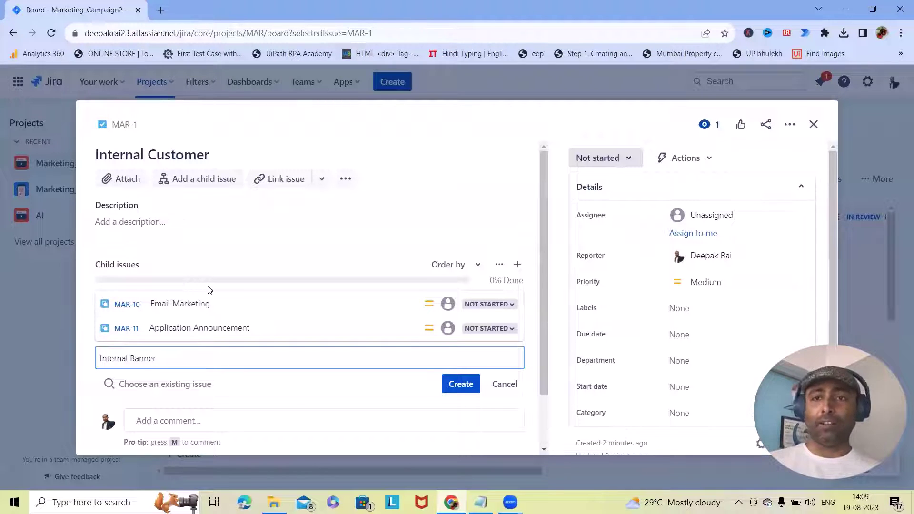
key(Return)
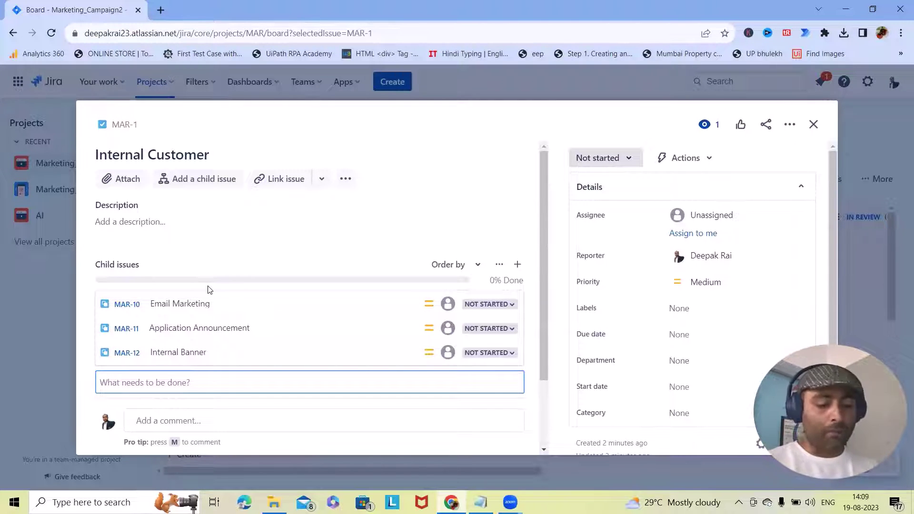
text(Doc)
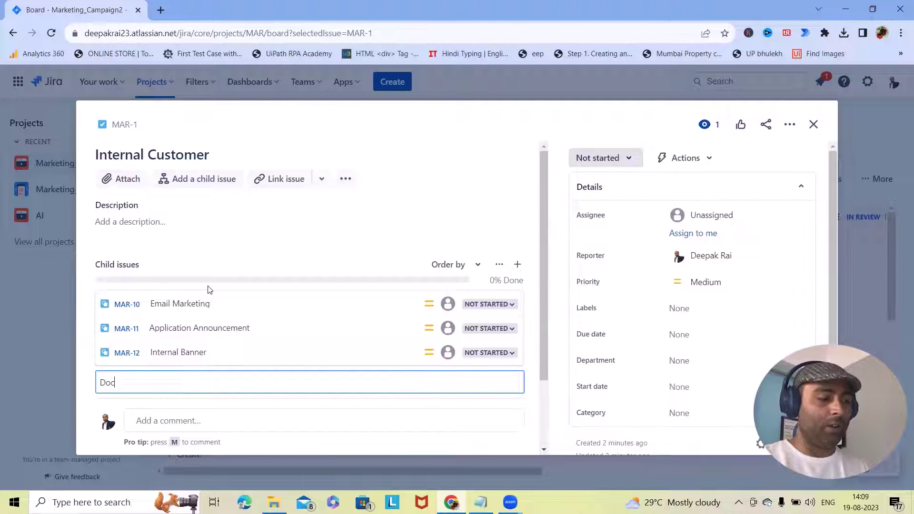
text(umentation)
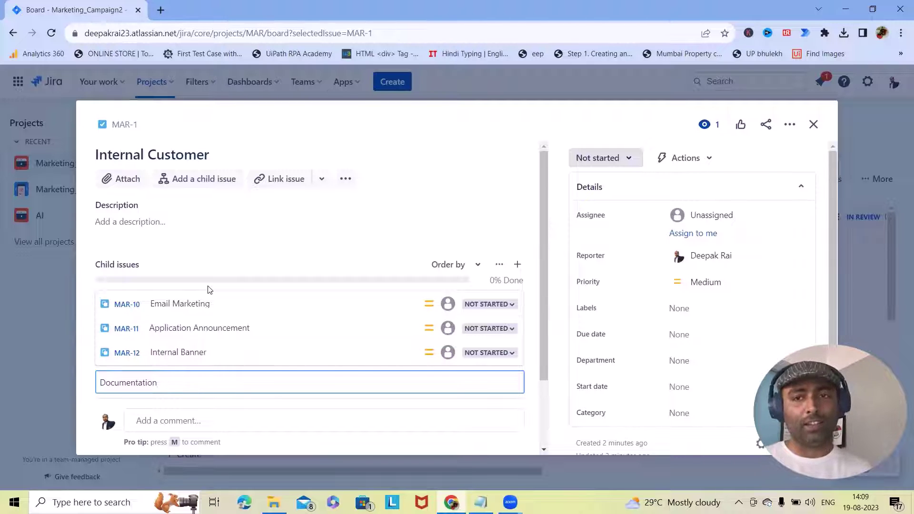
key(Return)
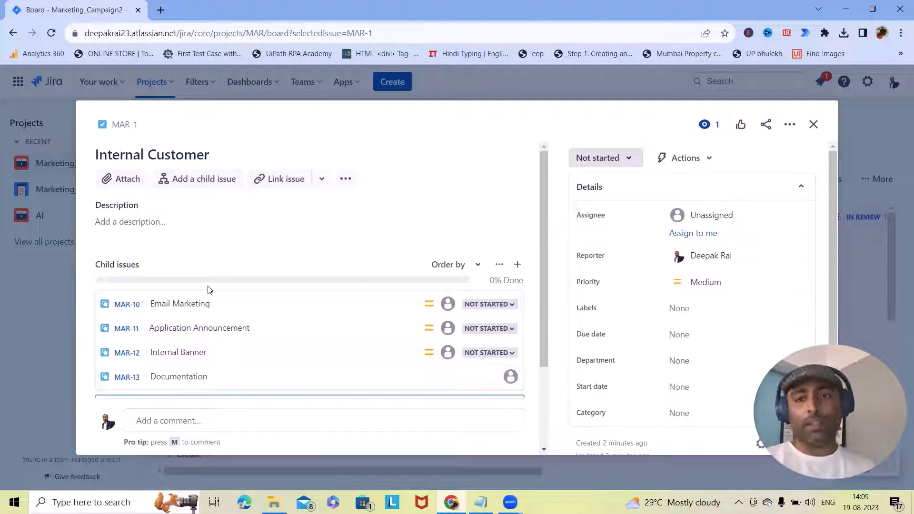
scroll(210, 276, down, 2)
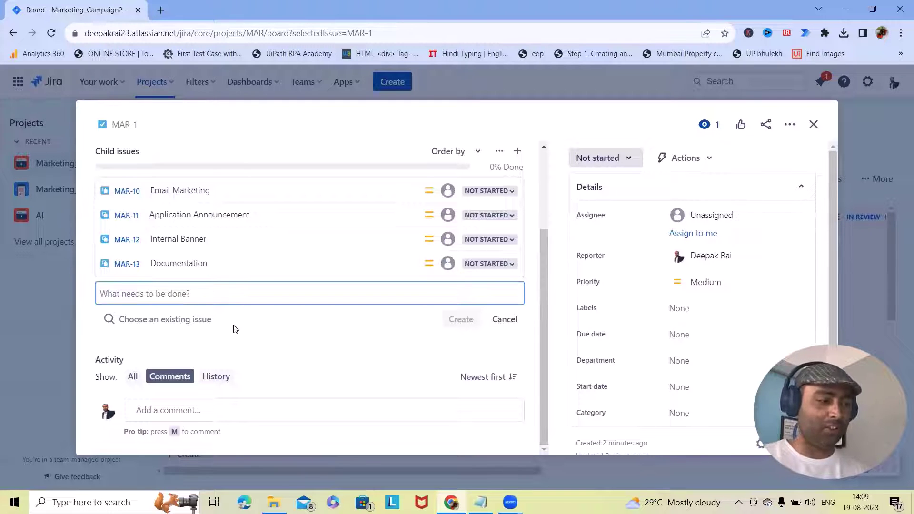
text(Parties)
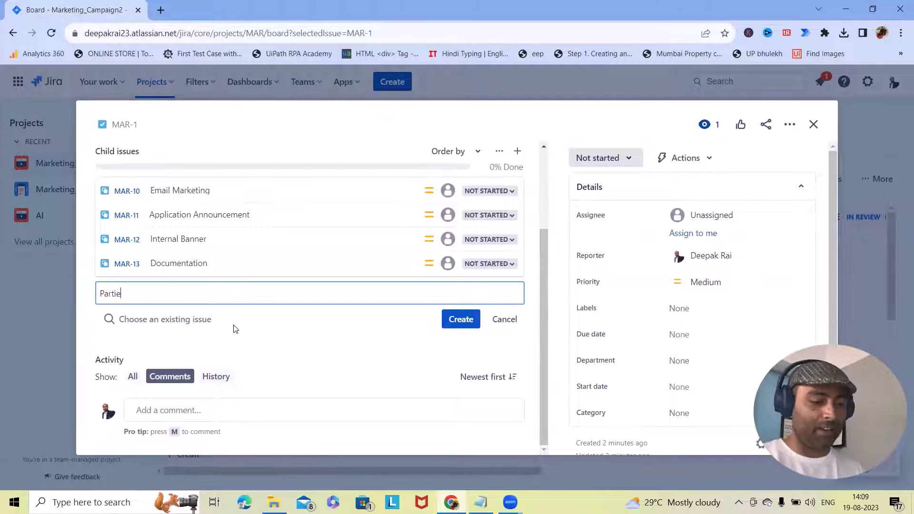
key(Return)
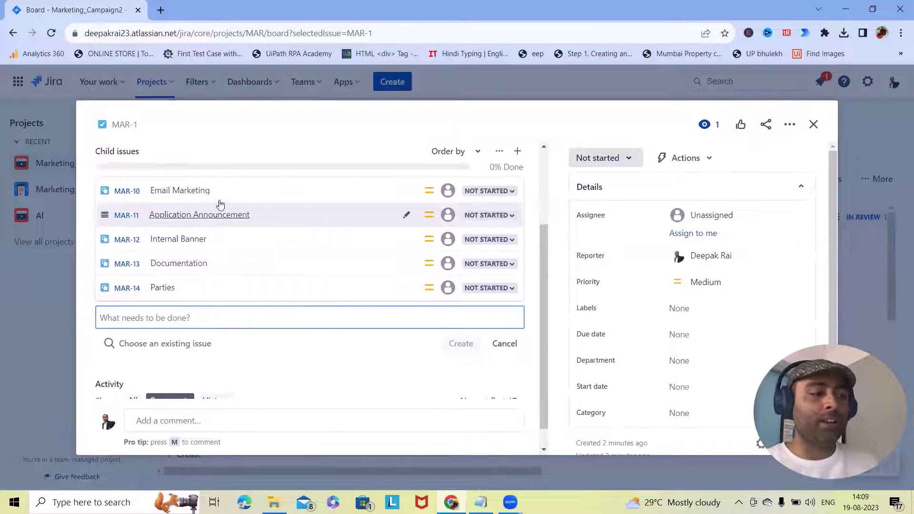
Set the Email Marketing child issue's status to Done
scroll(278, 232, up, 5)
click(504, 306)
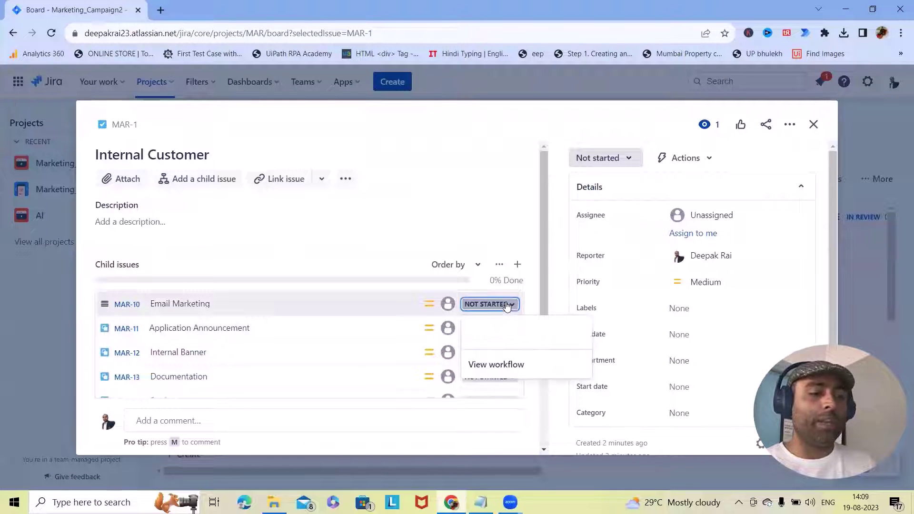
click(513, 412)
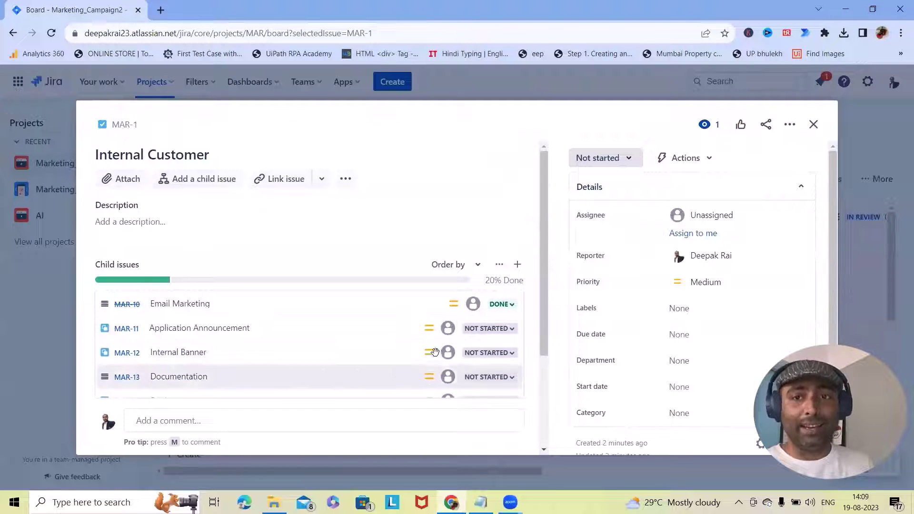
Assign Application Announcement (MAR-11) to yourself and return to the board
click(489, 330)
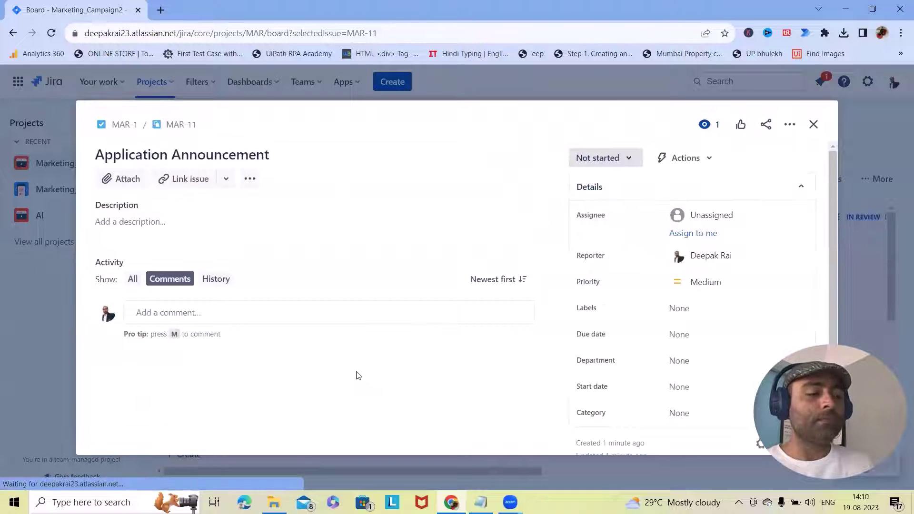
click(724, 211)
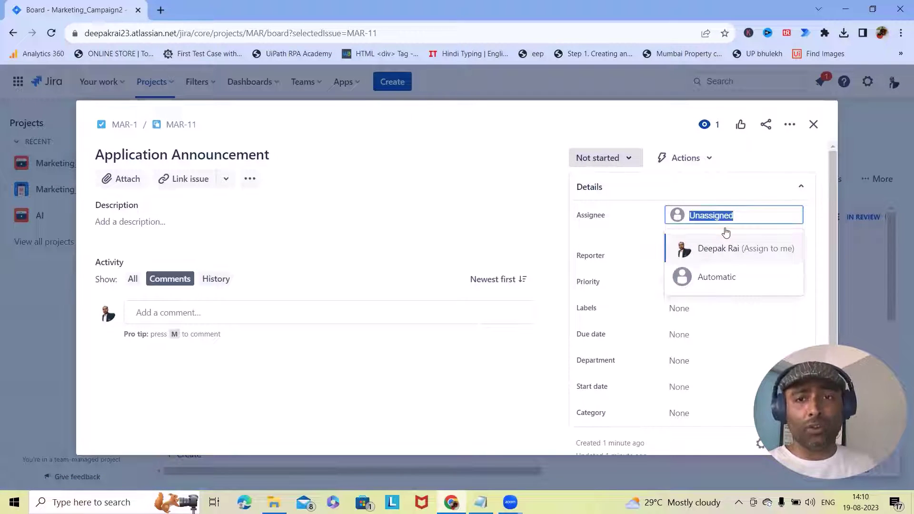
click(733, 251)
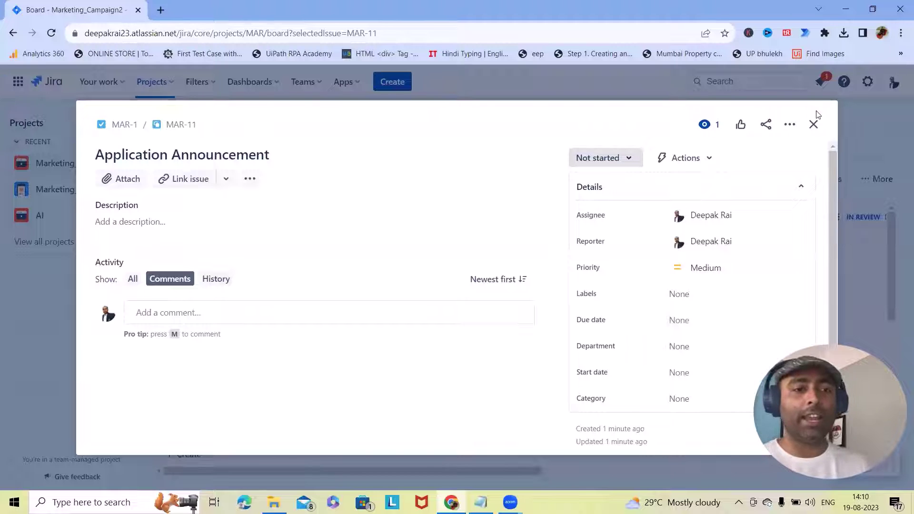
click(811, 124)
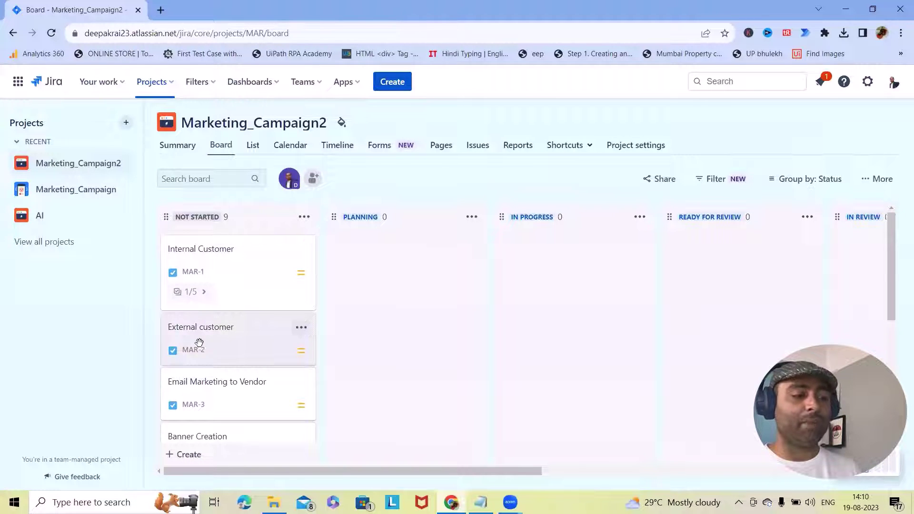
Move External customer into Done and Signature from Not Started to In Progress
drag(200, 342, 387, 265)
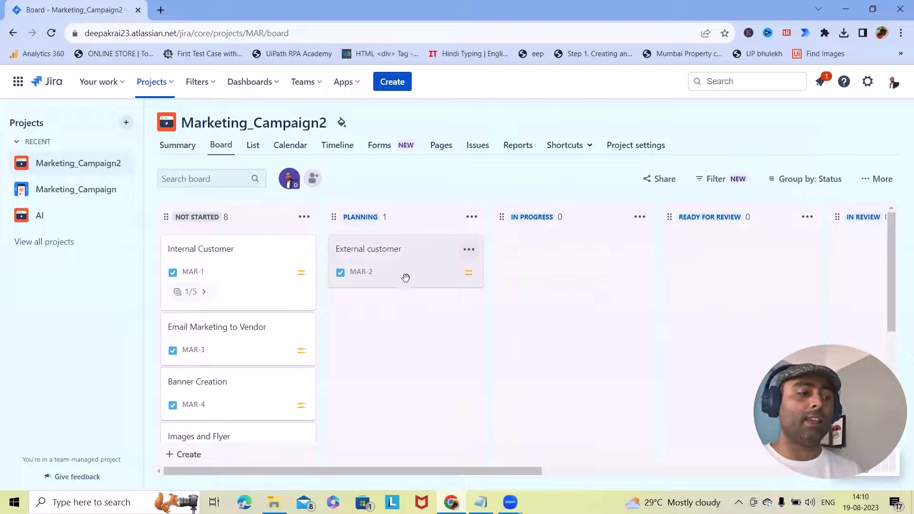
drag(387, 254, 638, 267)
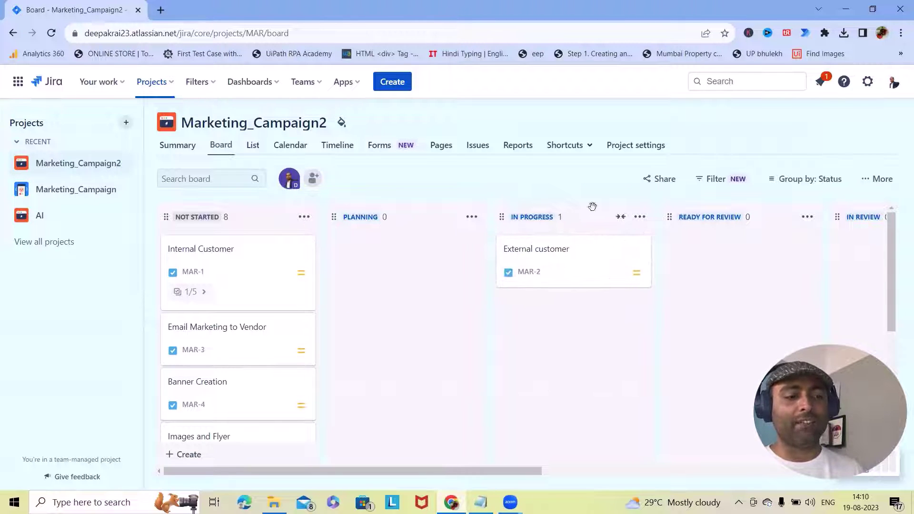
mouse_move(581, 247)
mouse_down()
mouse_move(760, 236)
mouse_move(730, 252)
mouse_move(883, 247)
mouse_move(590, 252)
mouse_up()
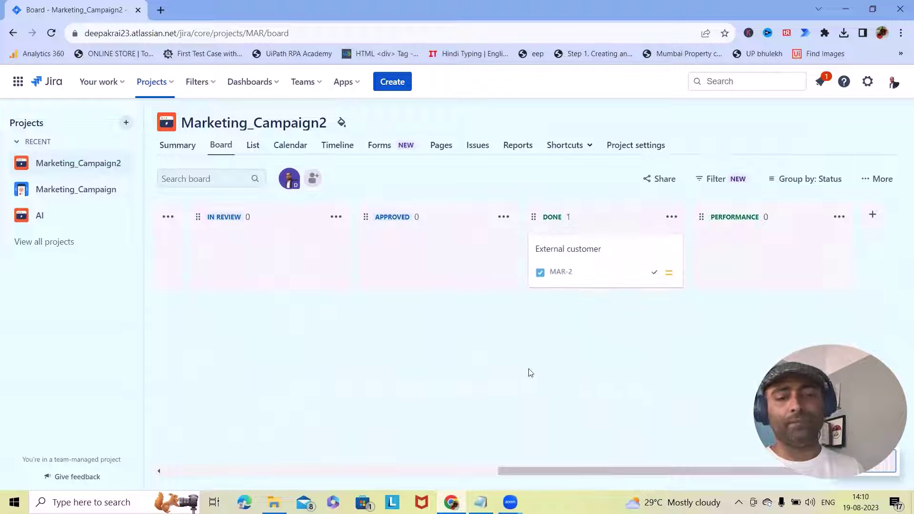
drag(744, 471, 409, 472)
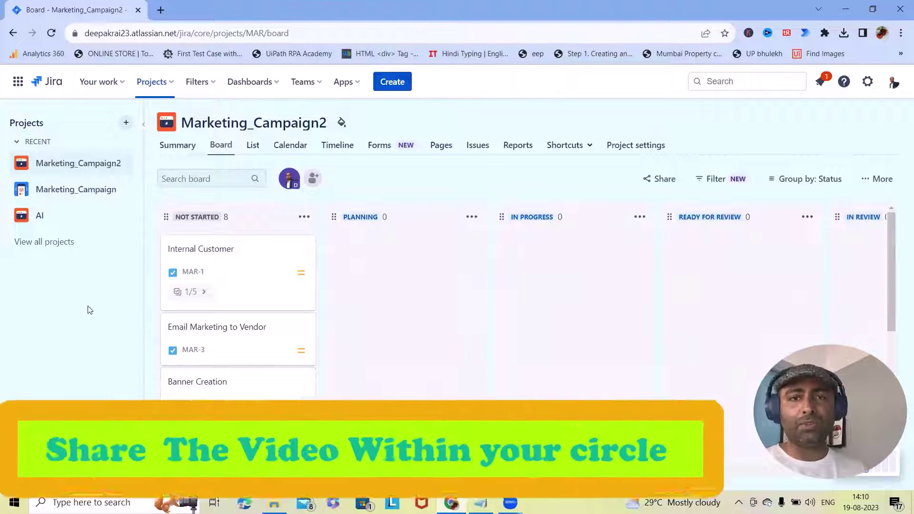
scroll(237, 298, down, 5)
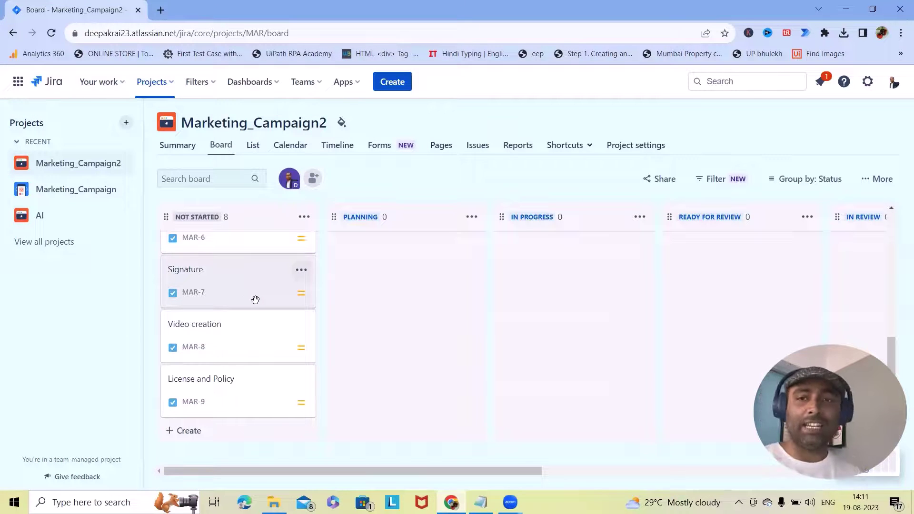
mouse_move(256, 300)
mouse_down()
mouse_move(629, 292)
mouse_move(522, 342)
mouse_up()
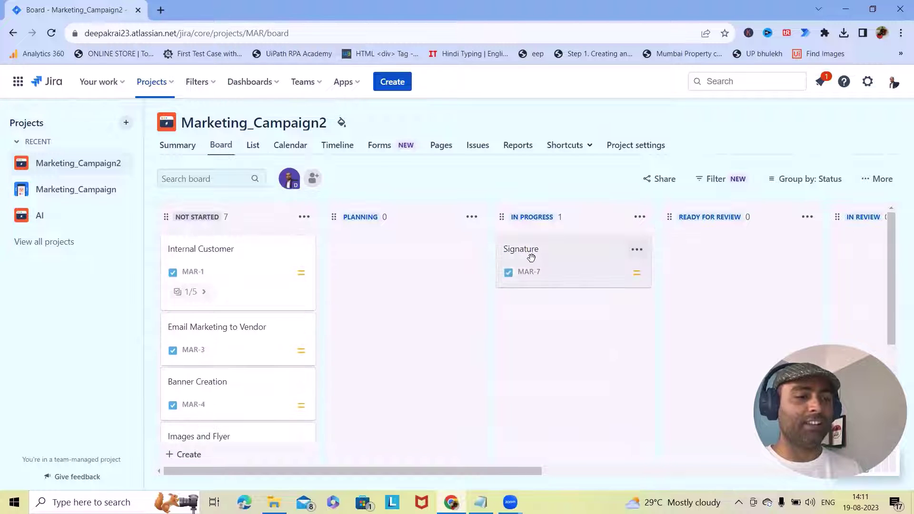
Give the Signature issue (MAR-7) Highest priority and return to the board
click(567, 257)
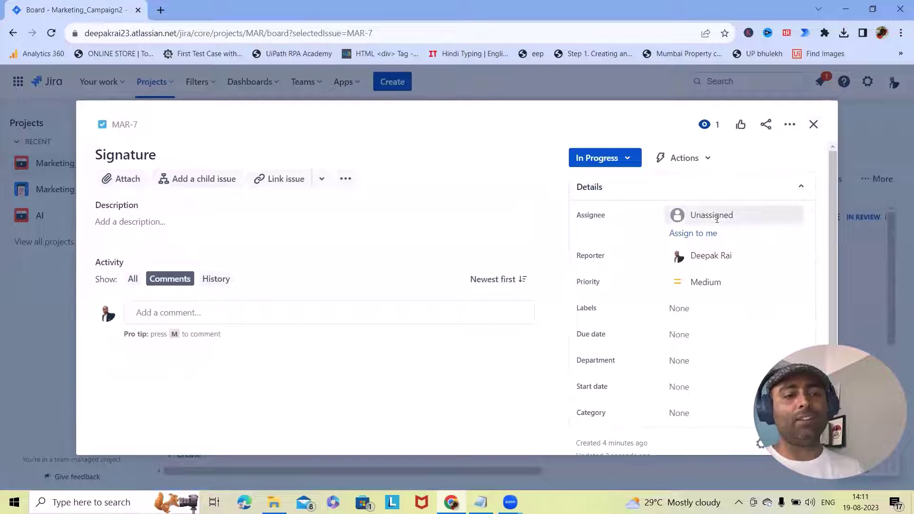
scroll(742, 306, down, 1)
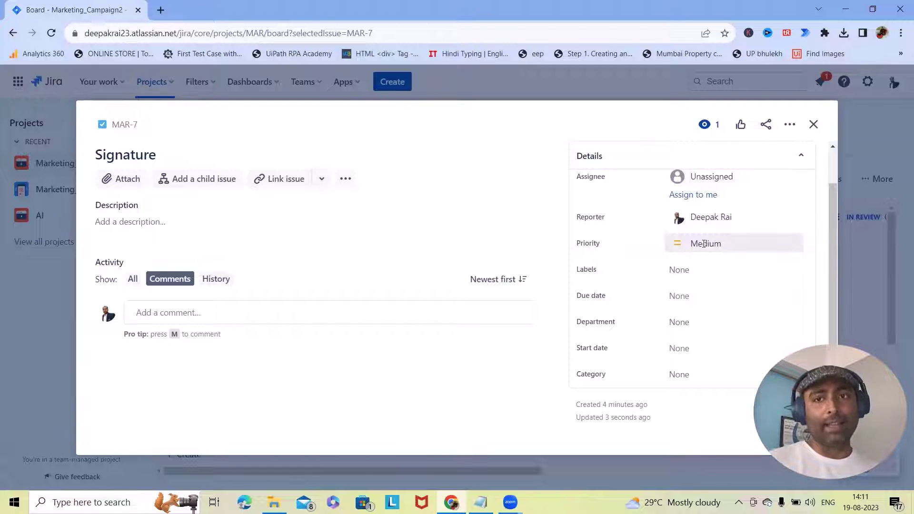
click(731, 249)
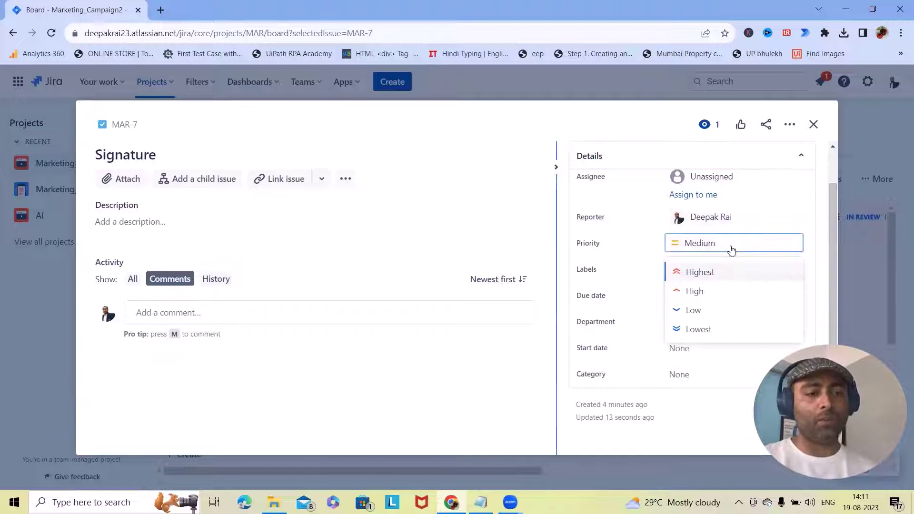
click(700, 274)
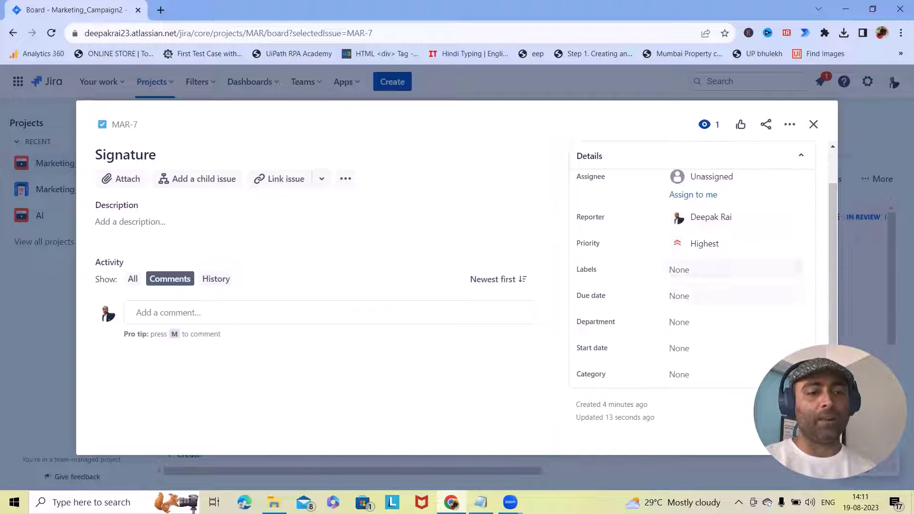
click(164, 312)
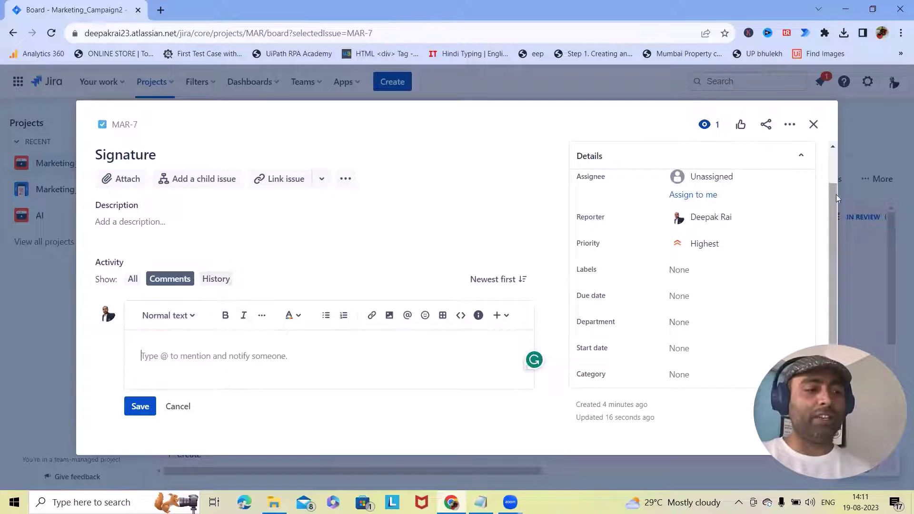
click(813, 124)
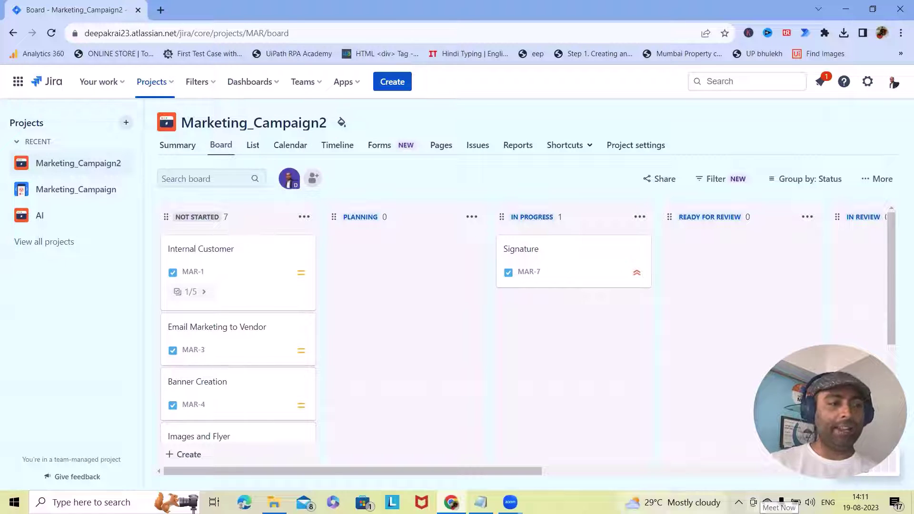
Show Marketing_Campaign2 issues MAR-1 to MAR-9 in list view, scrolled right to Priority and Comments
click(253, 146)
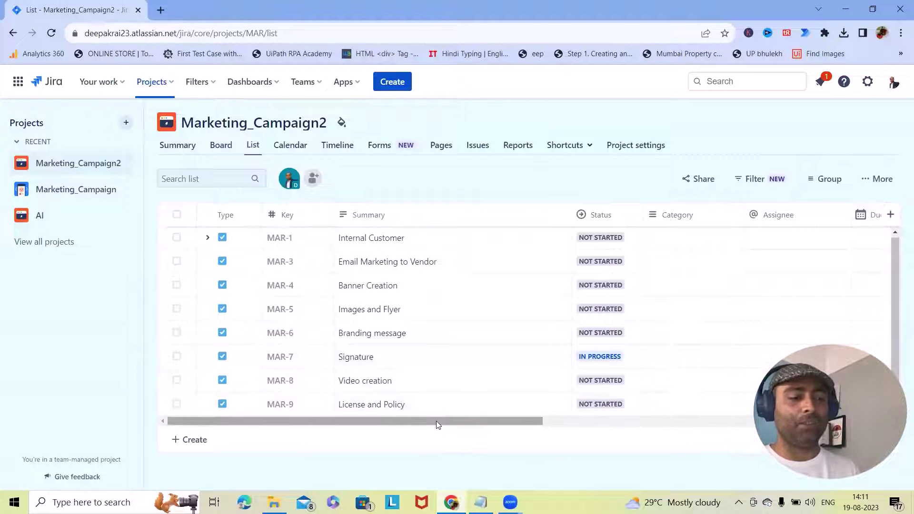
drag(436, 420, 761, 421)
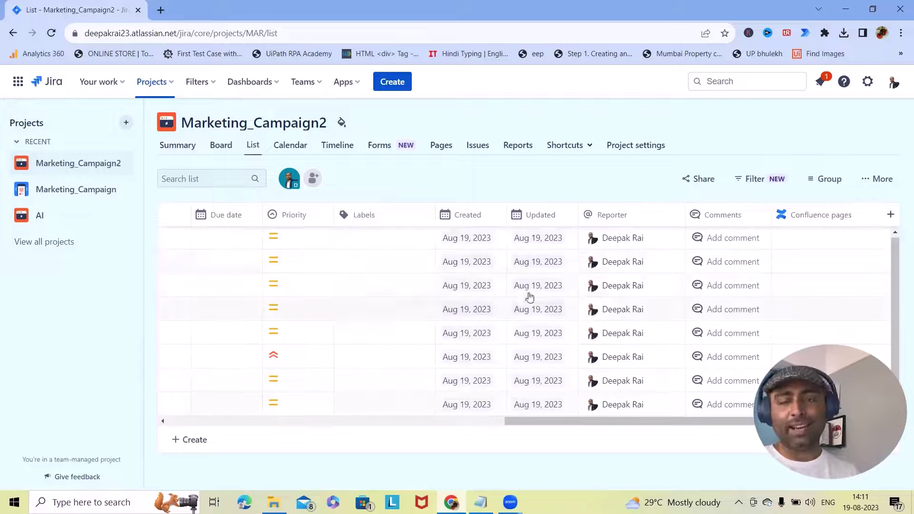